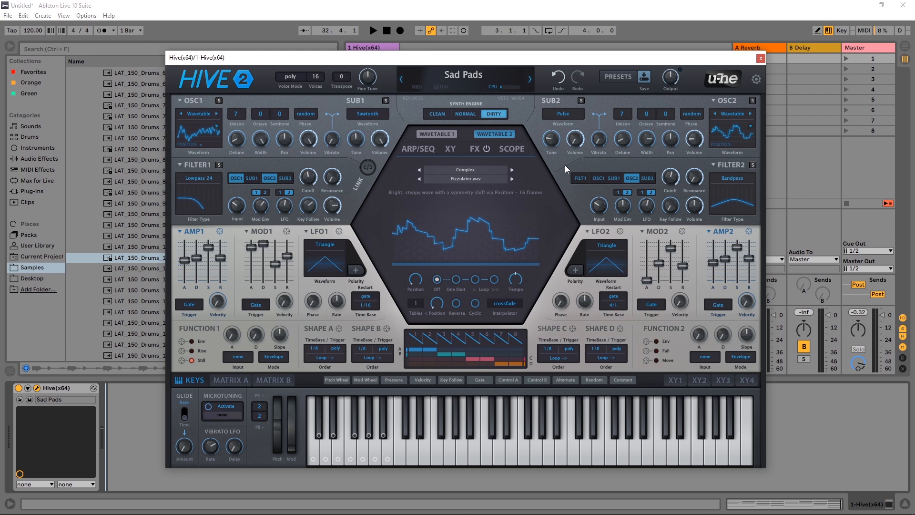
Load the initialize preset and set the waveforms of oscillators 1 and 2 to Wavetable
left_click(451, 76)
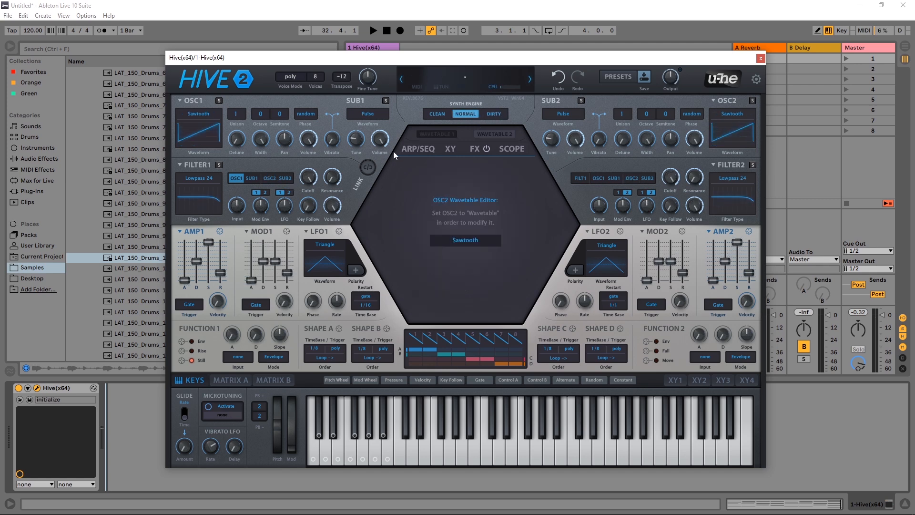
key("space")
left_click(200, 115)
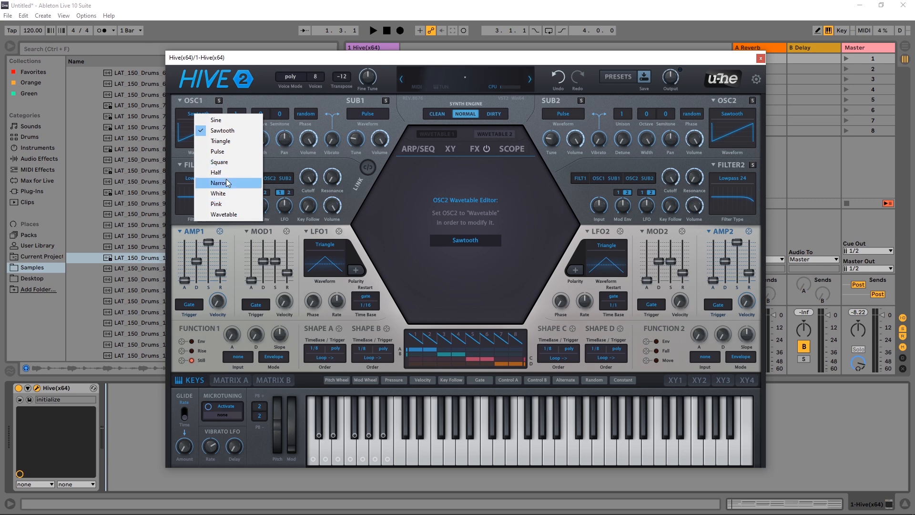
left_click(231, 216)
left_click(725, 116)
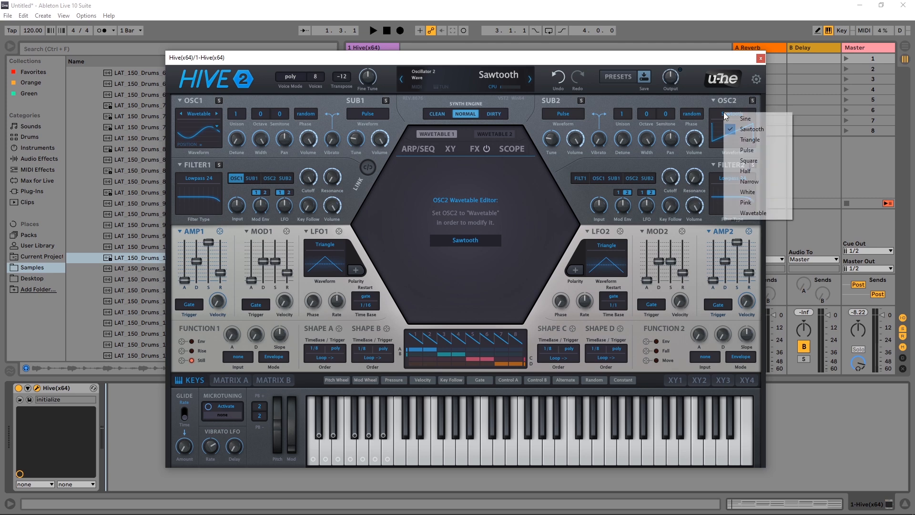
left_click(746, 213)
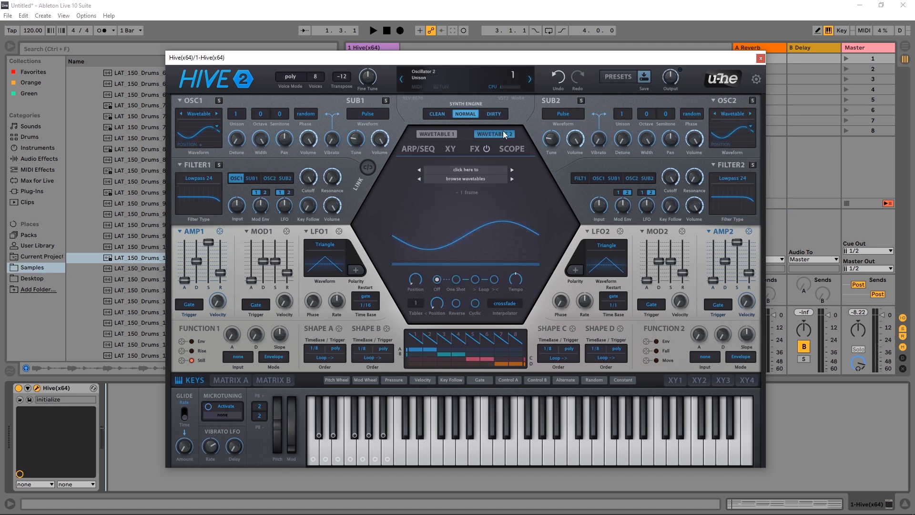
Load the Additive wavetable Morph Sweep 1.uhm into oscillator 1
left_click(438, 135)
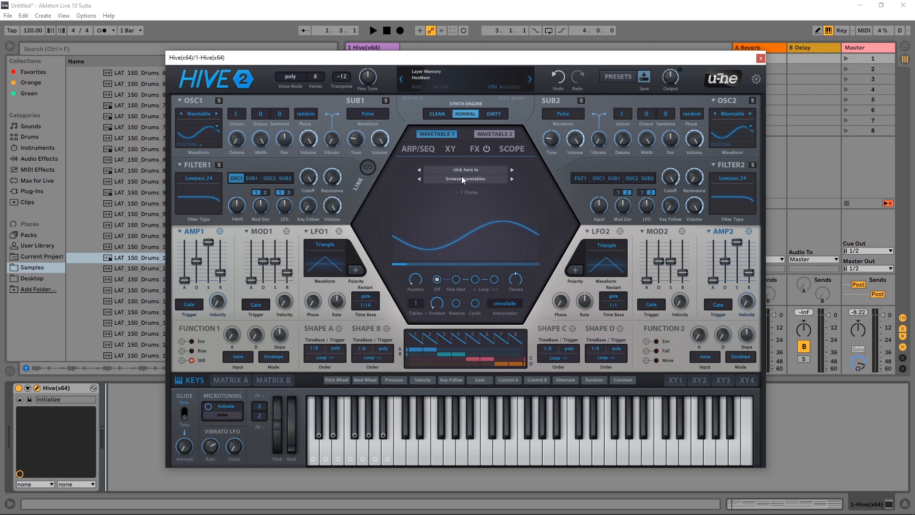
left_click(465, 180)
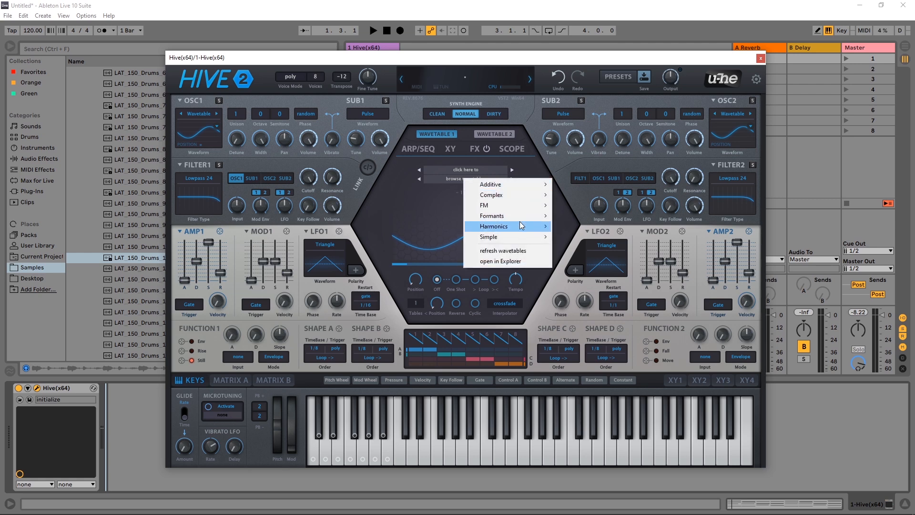
left_click(450, 180)
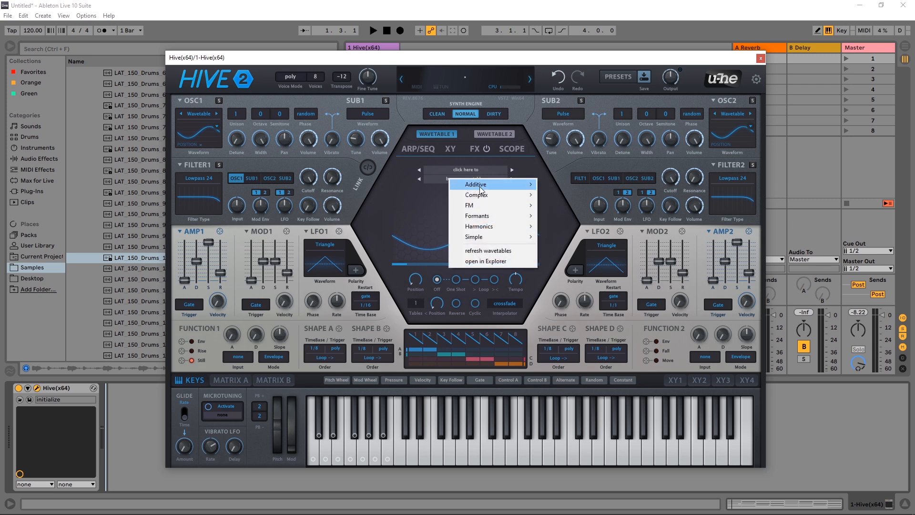
mouse_move(482, 185)
left_click(572, 278)
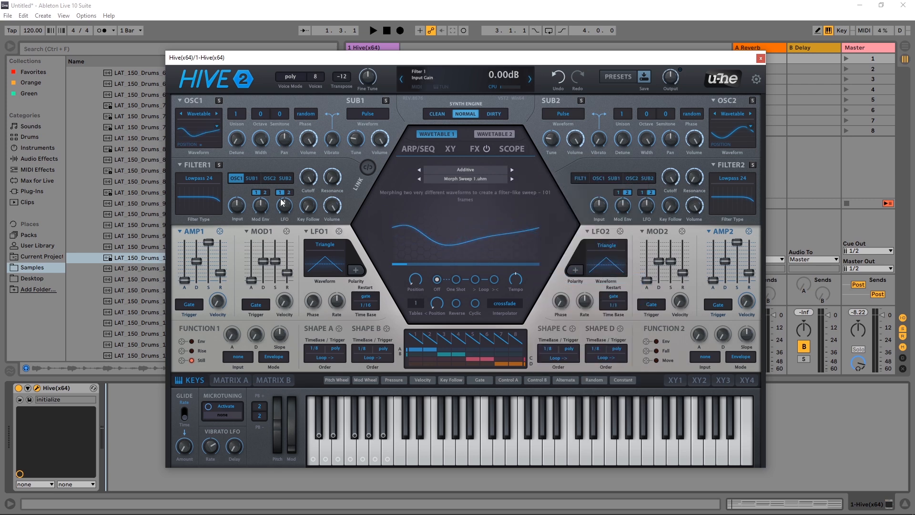
Load the Complex wavetable Fizzulator.wav into oscillator 2
left_click(490, 134)
left_click(471, 180)
mouse_move(498, 194)
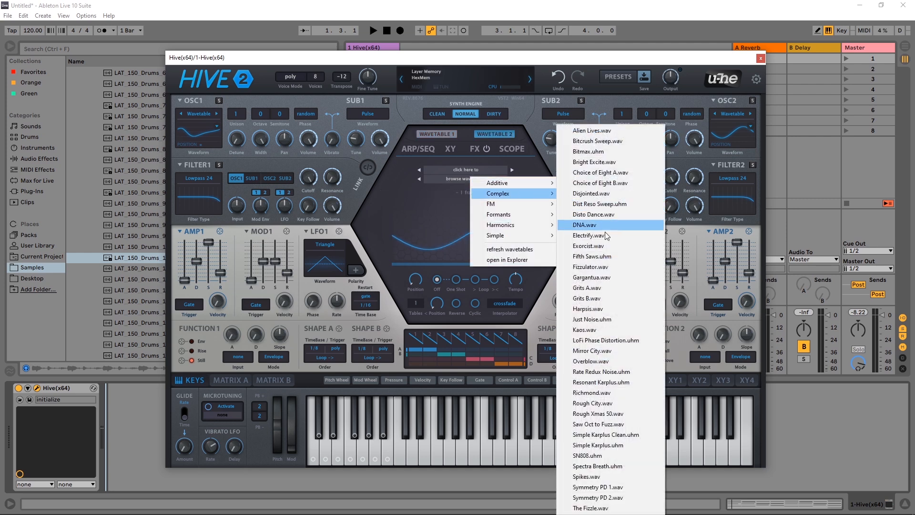
left_click(604, 268)
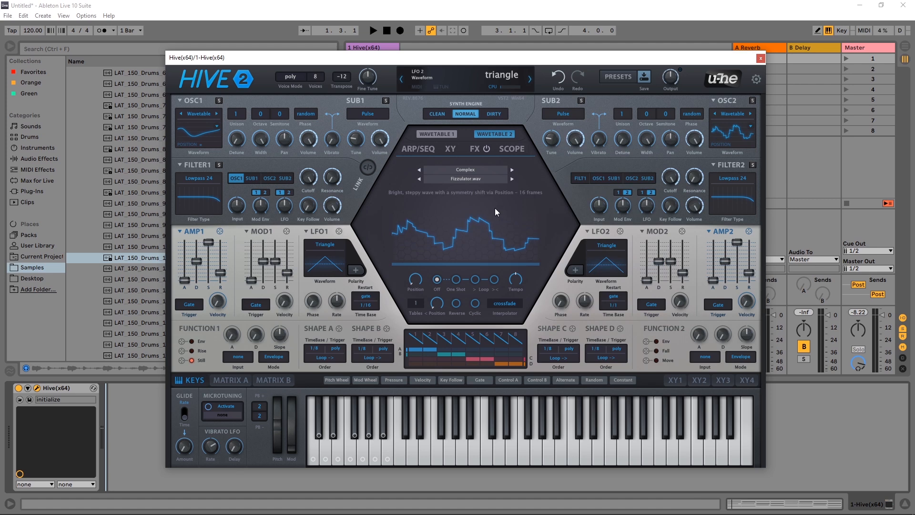
Set the synth's transpose to 0 and its number of voices to 16
left_click(343, 78)
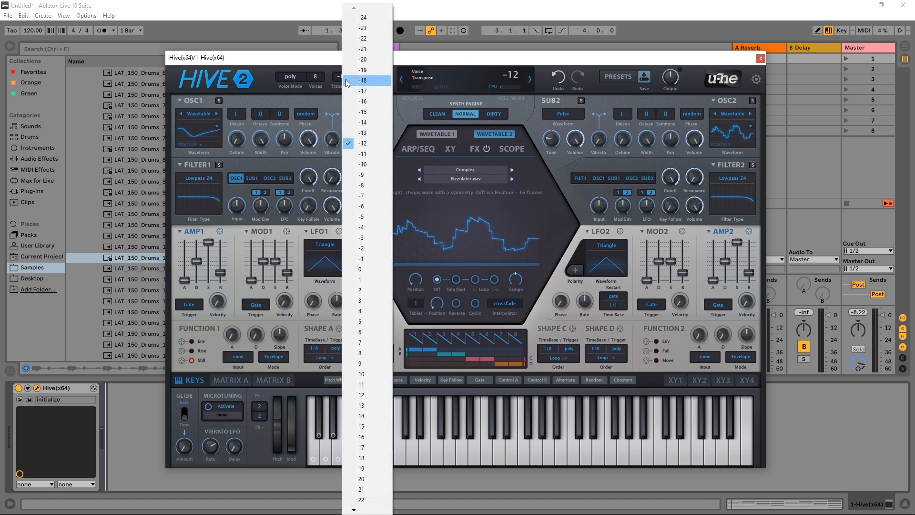
left_click(366, 269)
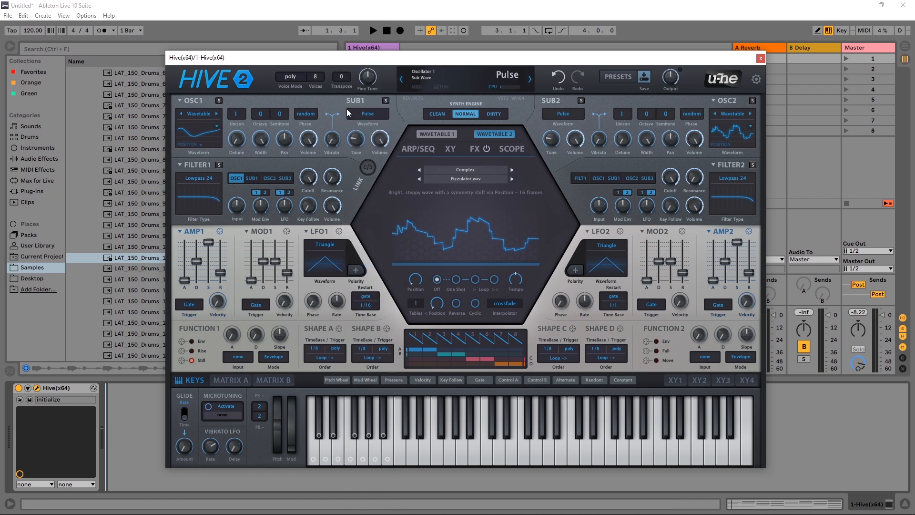
left_click(321, 80)
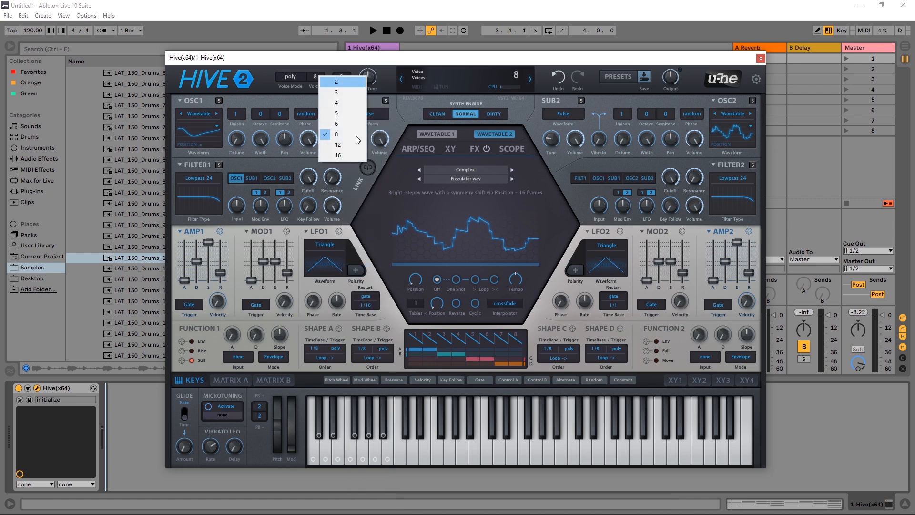
left_click(347, 156)
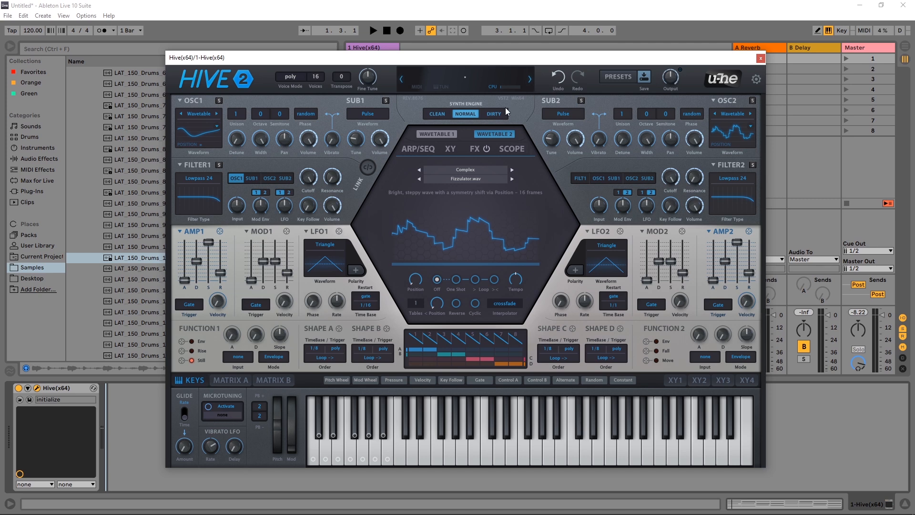
Route oscillator 2 into Filter 1 and lower that filter's cutoff to 106, auditioning the sound around each change
key("space")
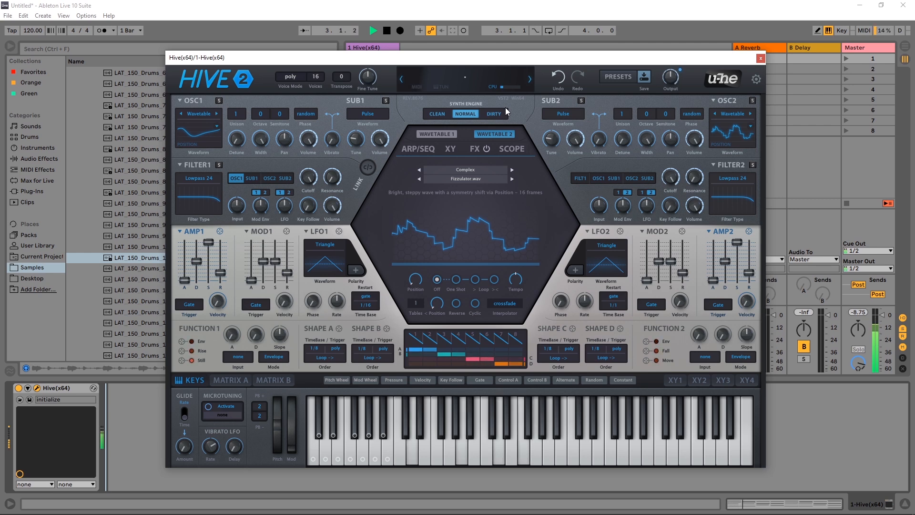
key("space")
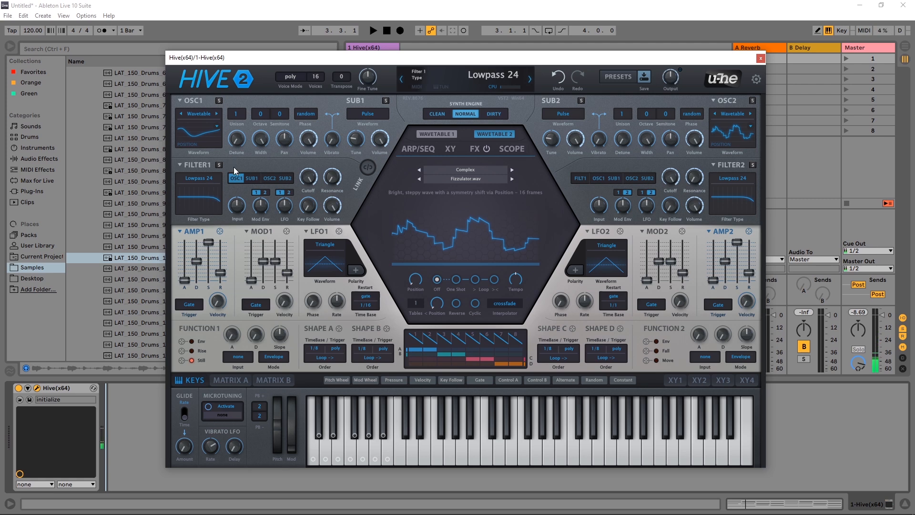
left_click(275, 180)
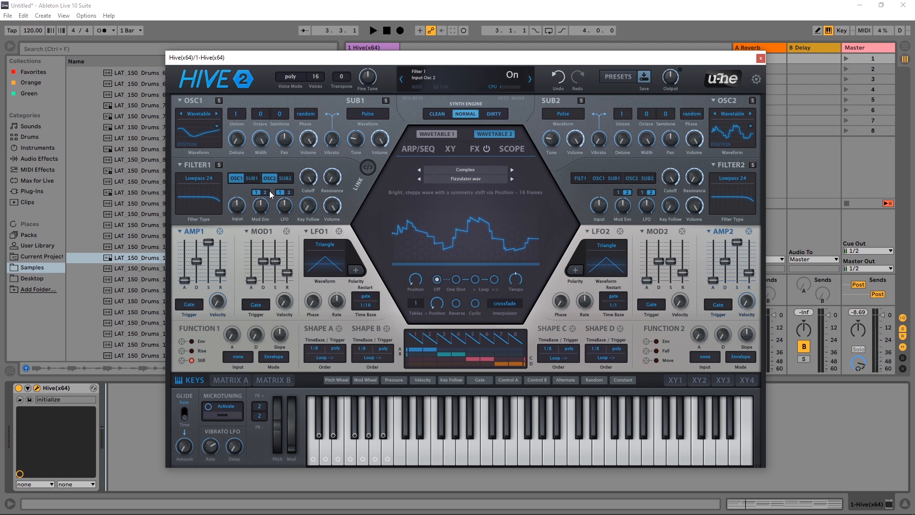
key("space")
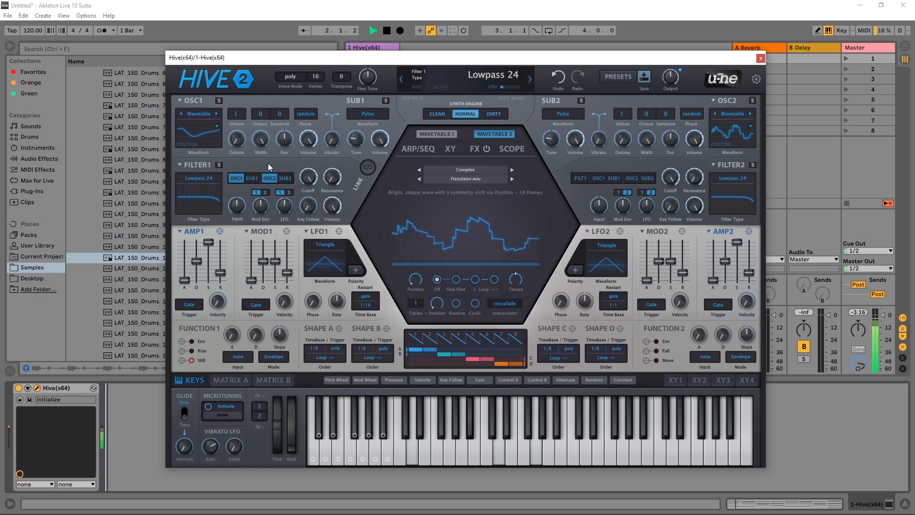
key("space")
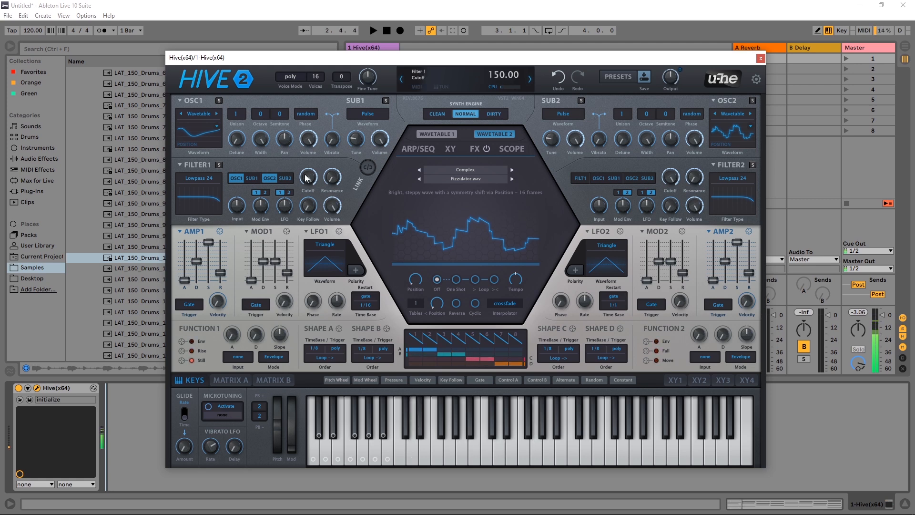
left_click_drag(308, 177, 307, 217)
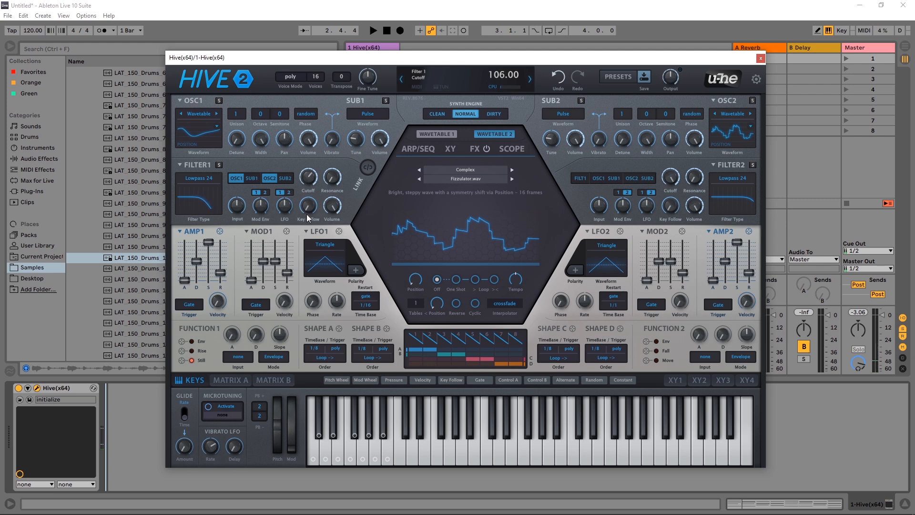
key("space")
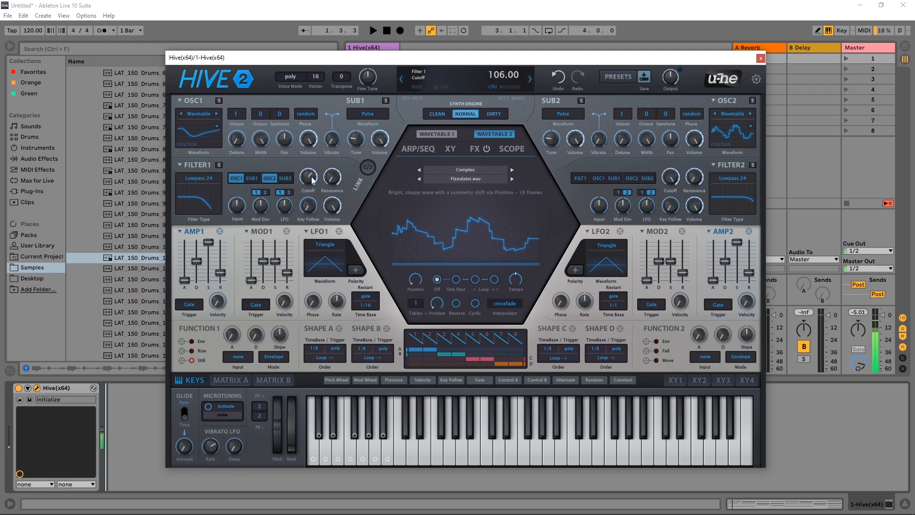
Set the unison of oscillators 1 and 2 to 7 voices each and audition the result
left_click(236, 114)
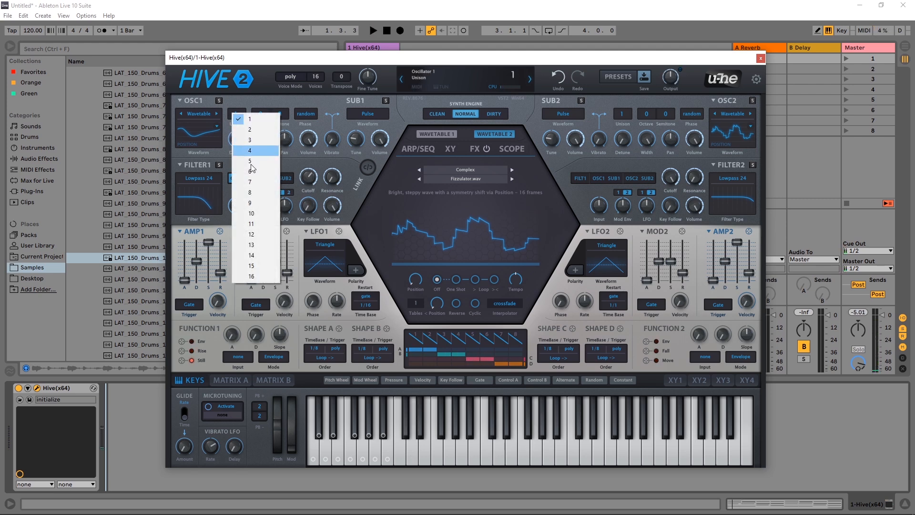
left_click(251, 181)
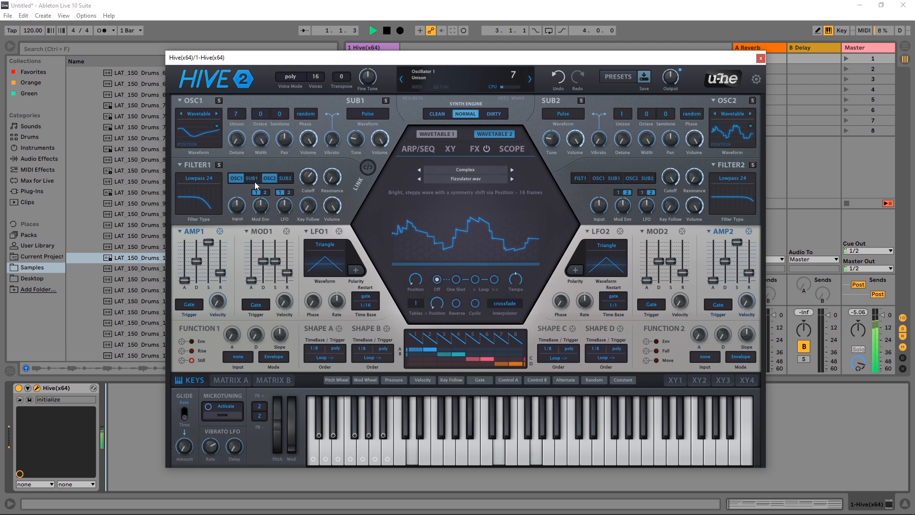
left_click(622, 114)
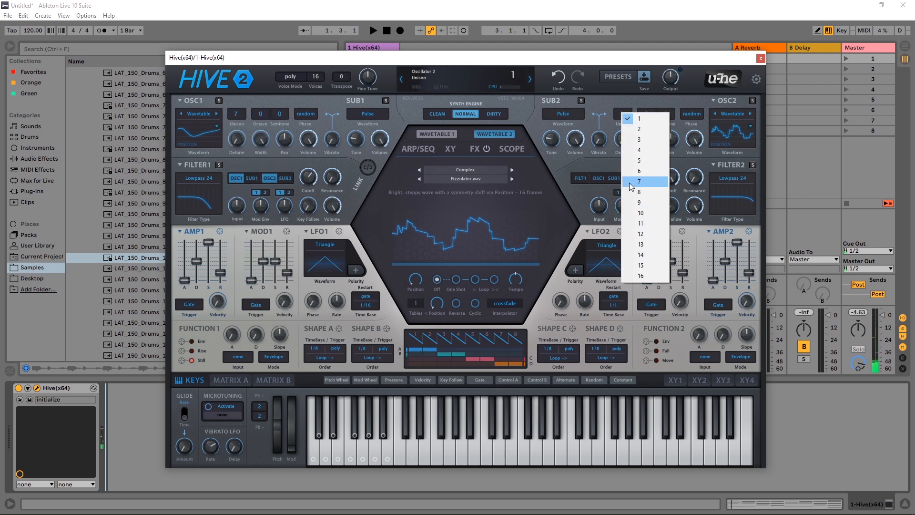
left_click(646, 182)
key("space")
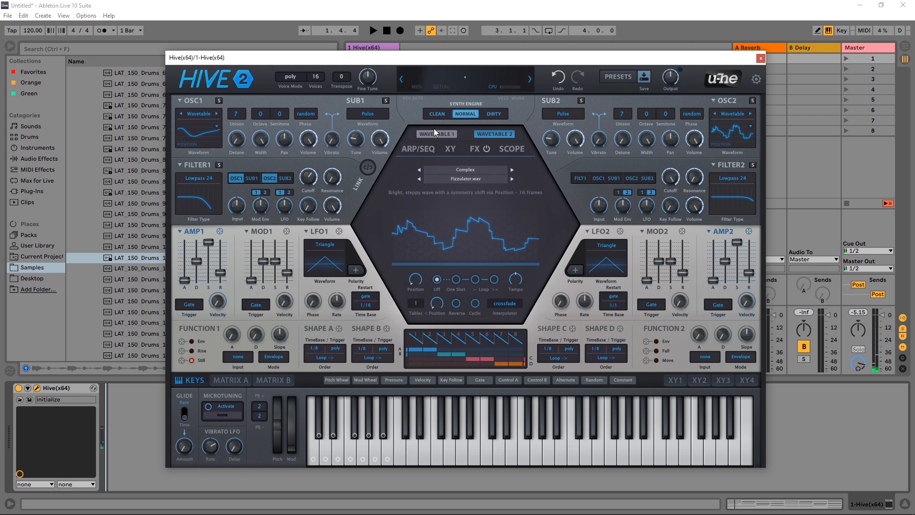
Compare the Dirty, Clean and Normal synth engine modes during playback and leave the engine set to Dirty
left_click(495, 117)
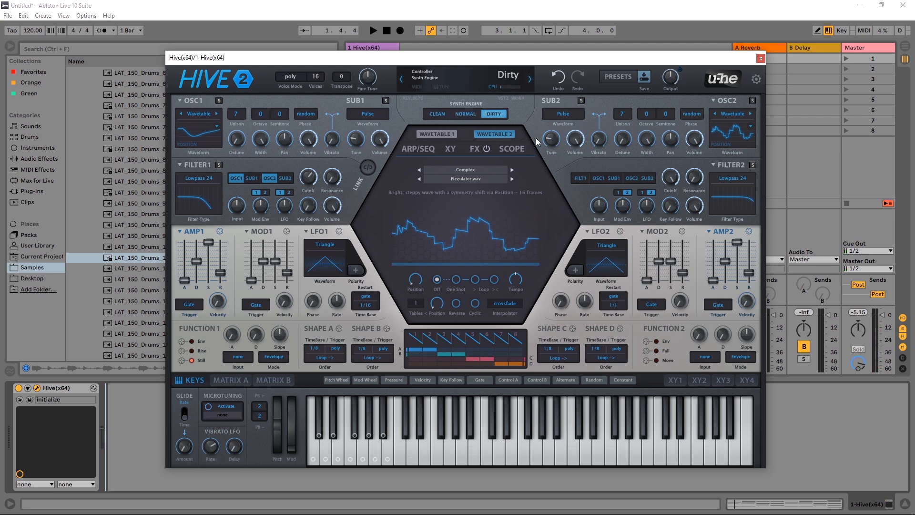
key("space")
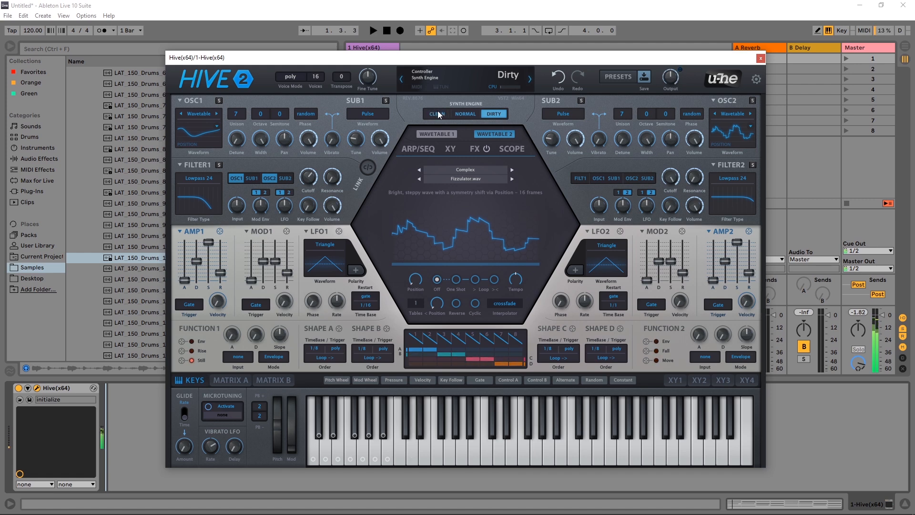
left_click(437, 114)
left_click(459, 114)
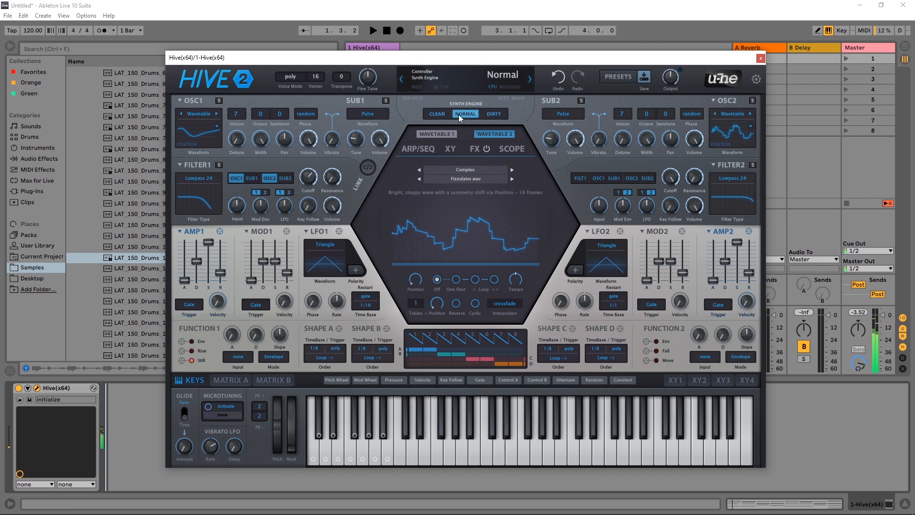
left_click(491, 116)
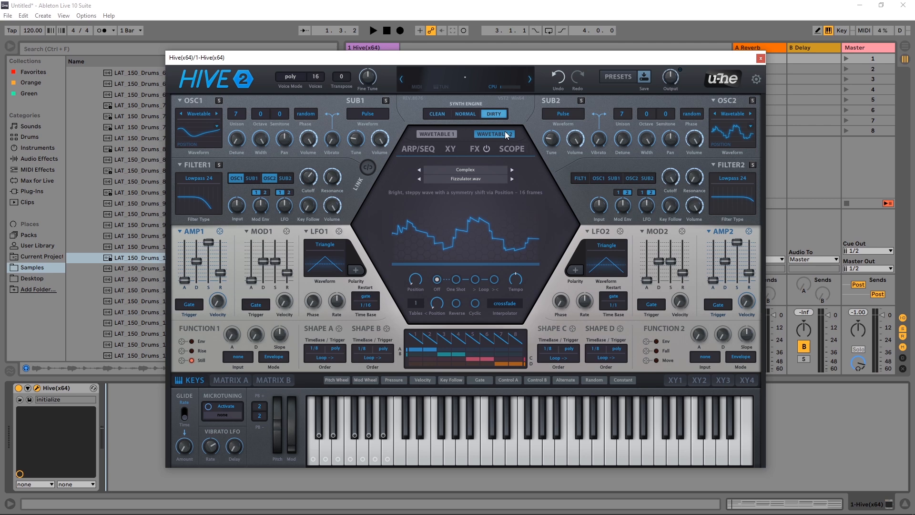
In oscillator 1's wavetable settings, set the number of tables to 4 and raise the table position
left_click(441, 135)
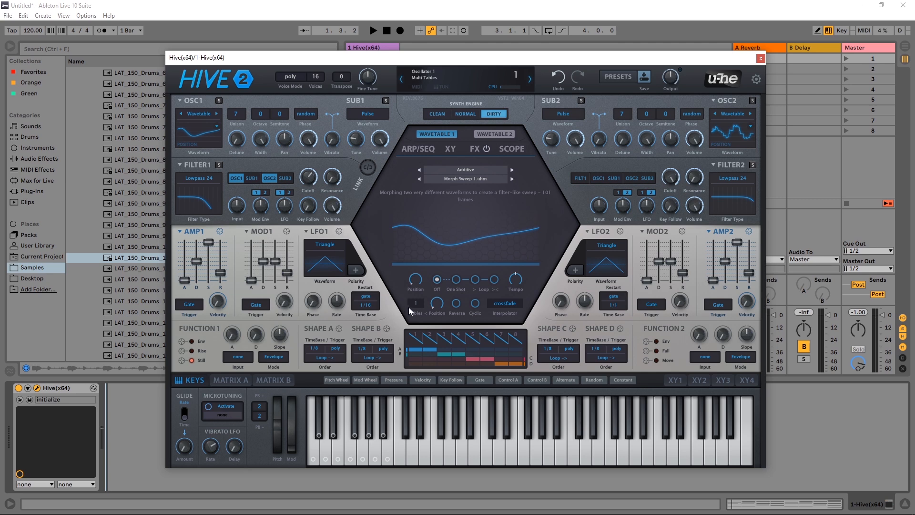
left_click_drag(436, 304, 441, 257)
left_click(416, 306)
left_click(436, 342)
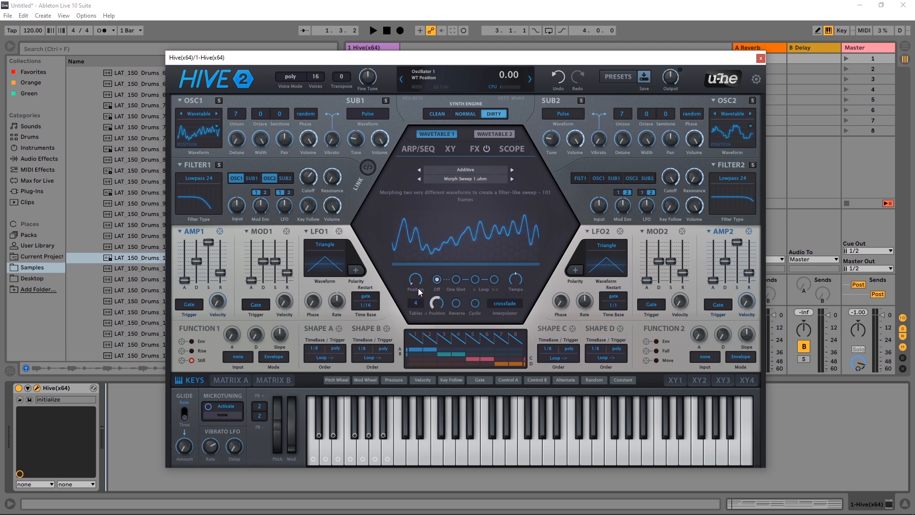
Raise oscillator 1's wavetable position slightly while auditioning the sound
key("space")
left_click_drag(416, 284, 417, 273)
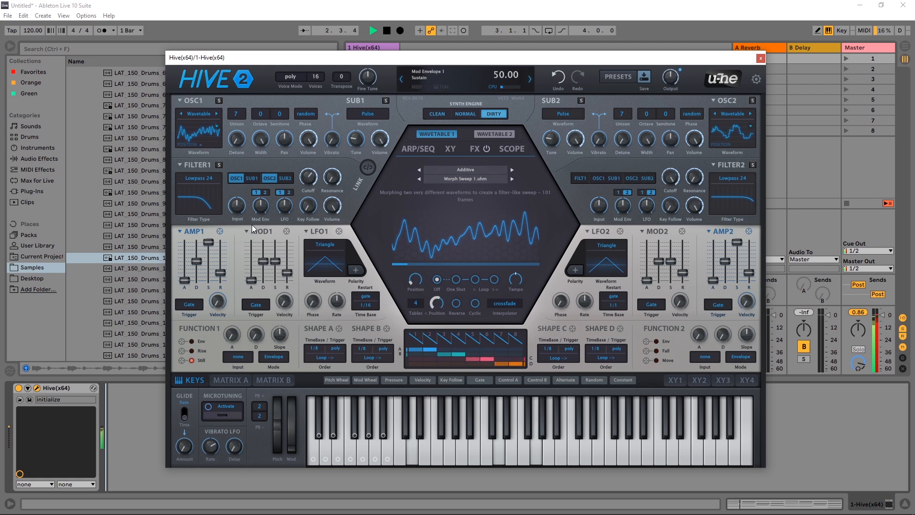
key("space")
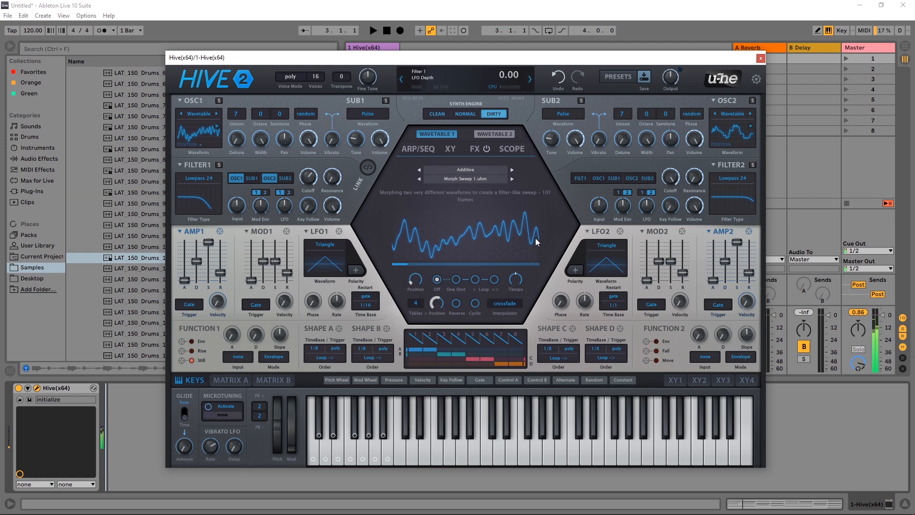
Raise oscillator 2's wavetable position to 19.50 and start playback to hear it
left_click(494, 134)
left_click_drag(417, 272, 417, 265)
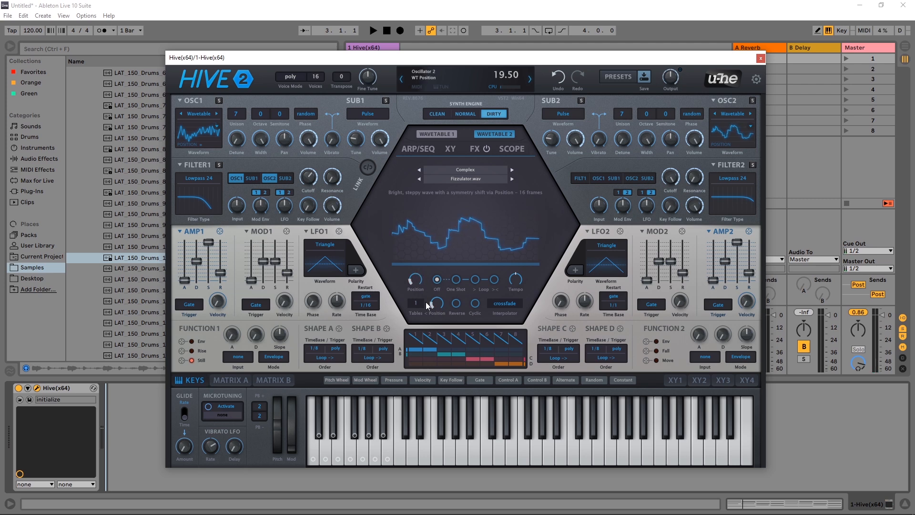
key("space")
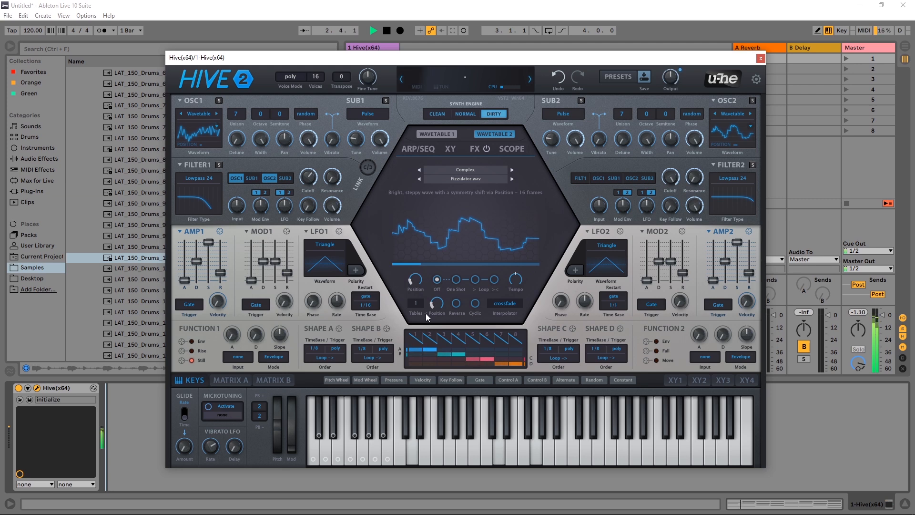
Raise amp envelope 1's attack and release and set its decay to 70 while auditioning the pad
key("space")
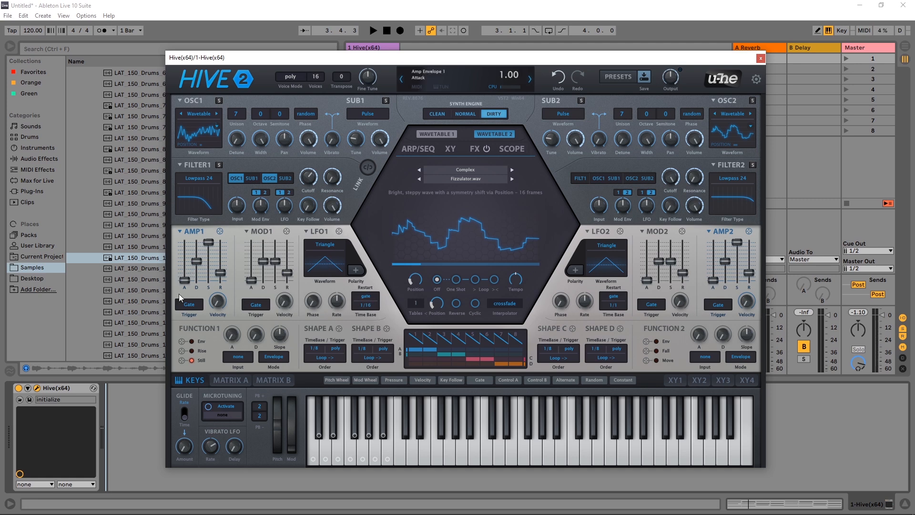
left_click_drag(186, 288, 189, 254)
key("space")
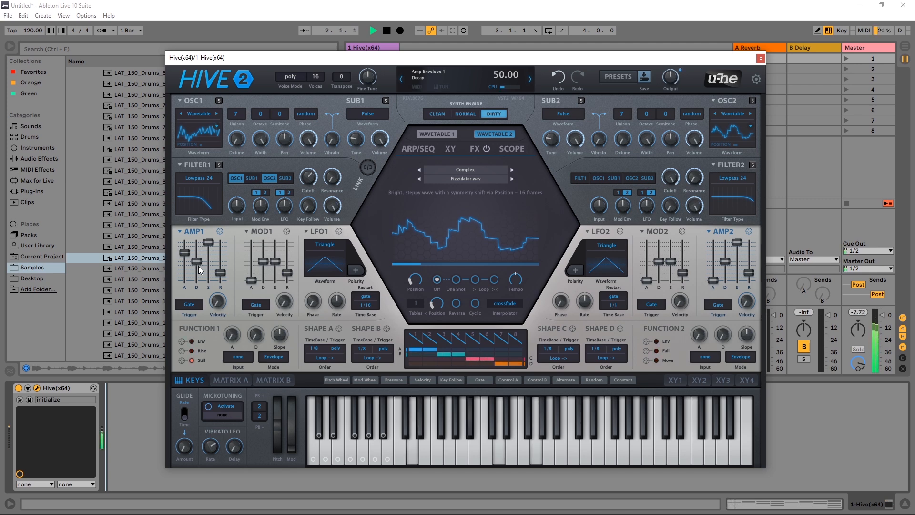
left_click_drag(184, 252, 225, 253)
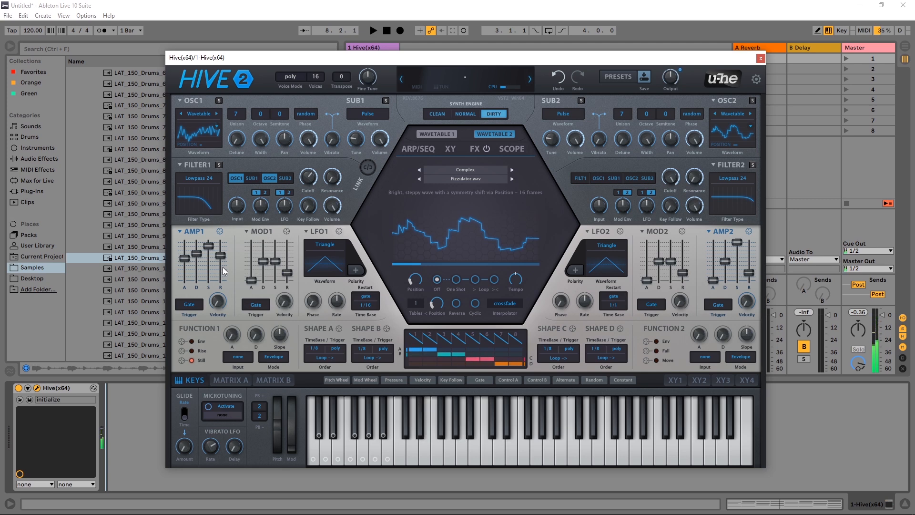
mouse_move(200, 263)
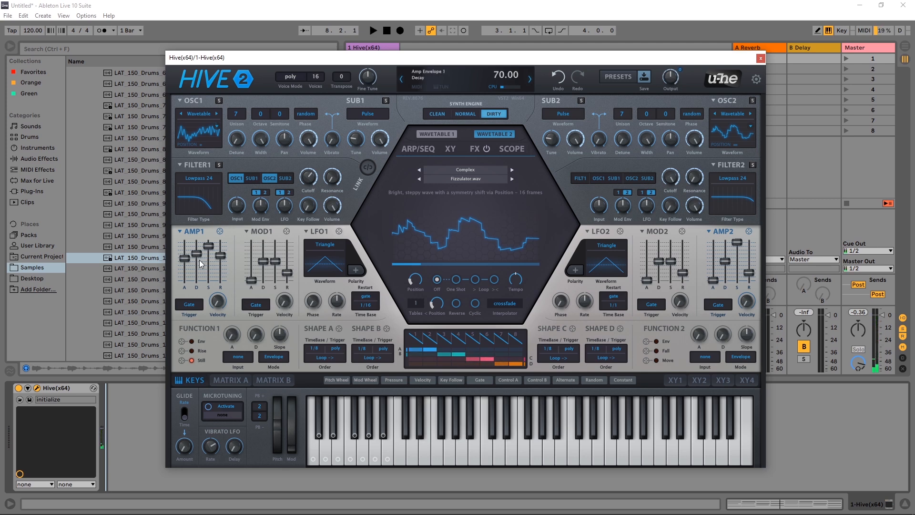
Set filter 1's envelope depth to 18, raise mod envelope 1's attack, decay and release, and audition the result
mouse_move(263, 209)
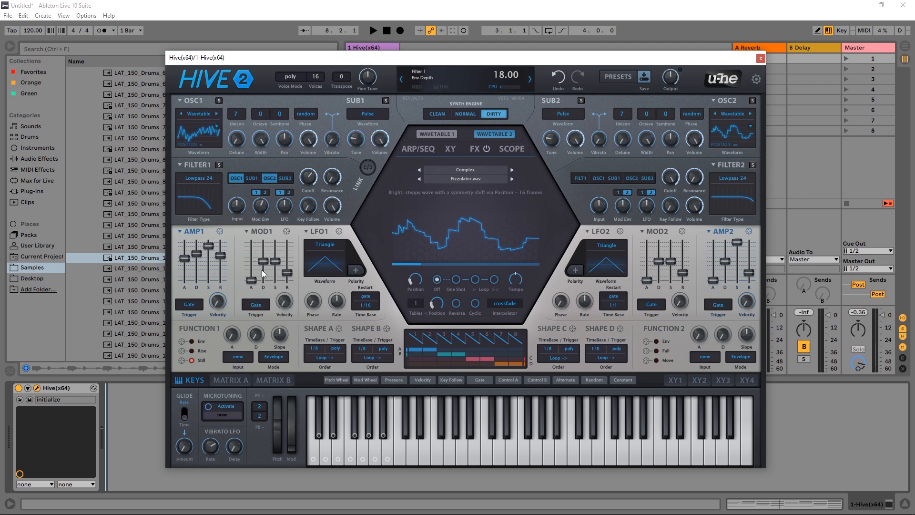
left_click_drag(254, 279, 260, 243)
left_click_drag(292, 266, 291, 253)
key("space")
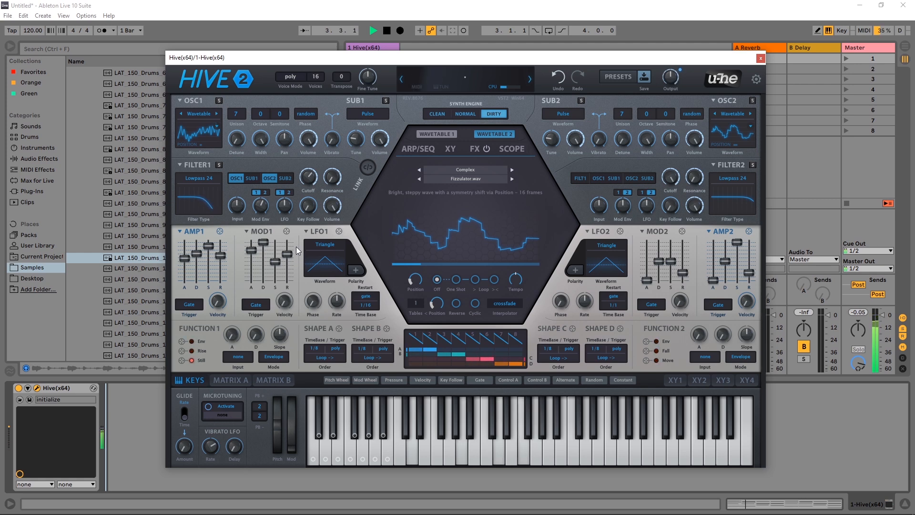
key("space")
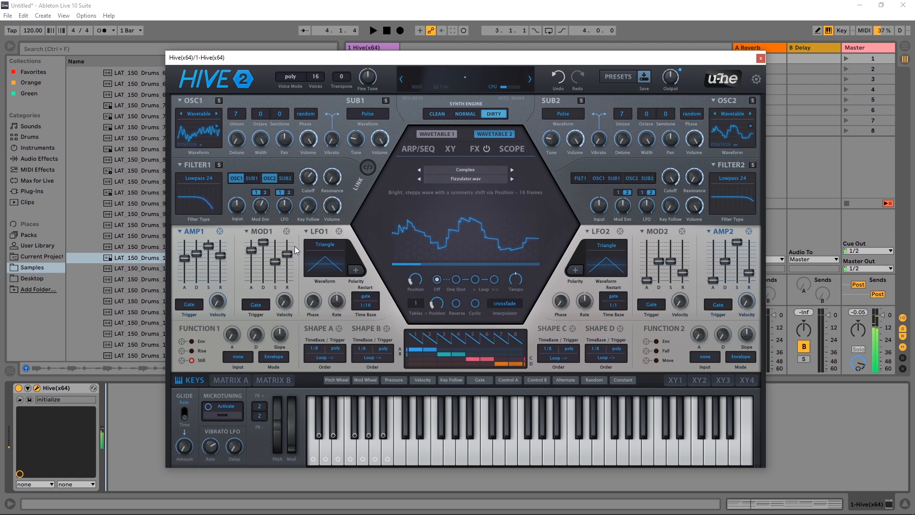
Lower filter 1's cutoff slightly and play the part to hear it
left_click_drag(308, 180, 306, 186)
key("space")
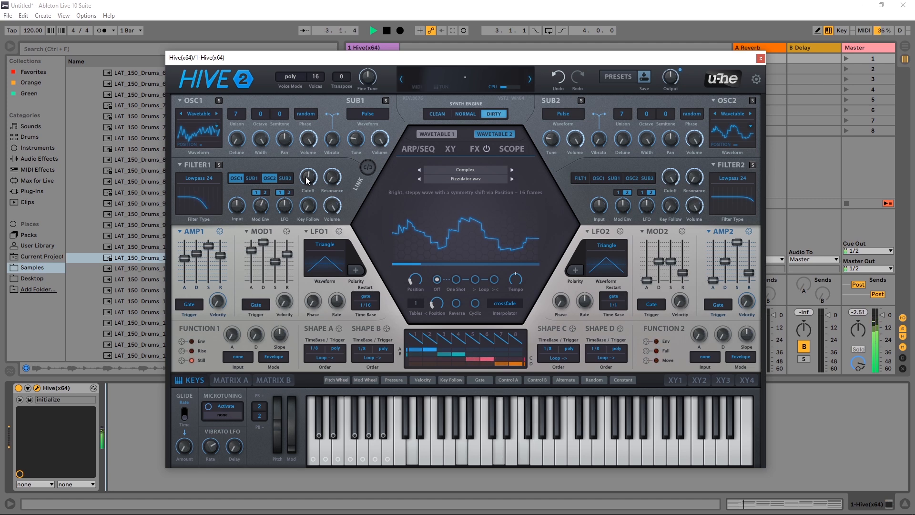
key("space")
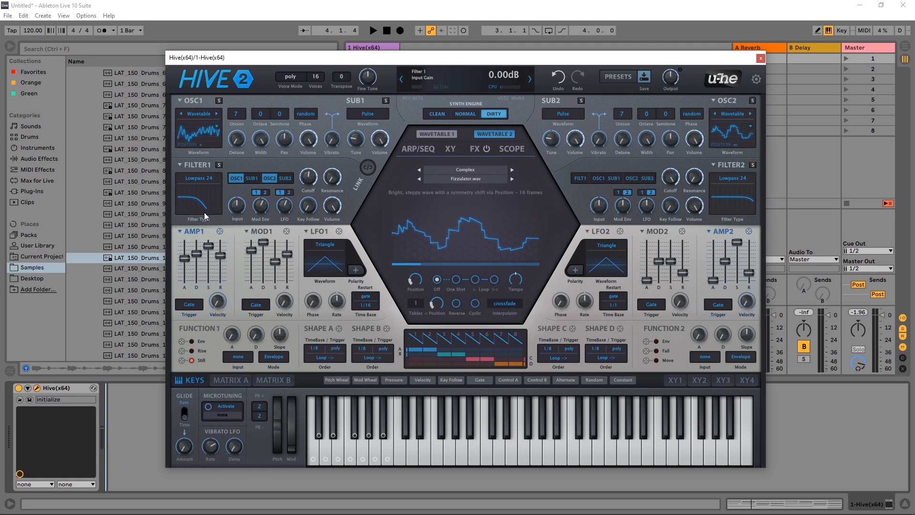
Set LFO 1's time base to 4/1 and keep its restart mode on gate
left_click(367, 309)
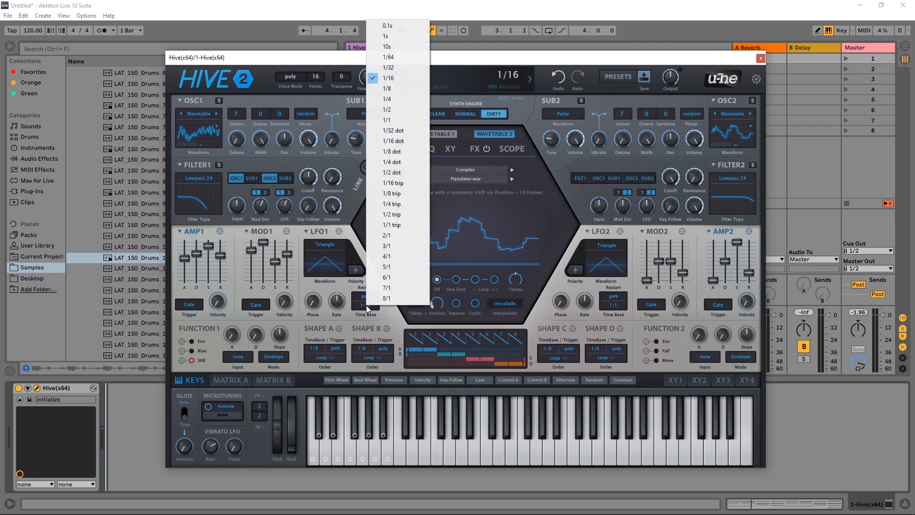
left_click(382, 256)
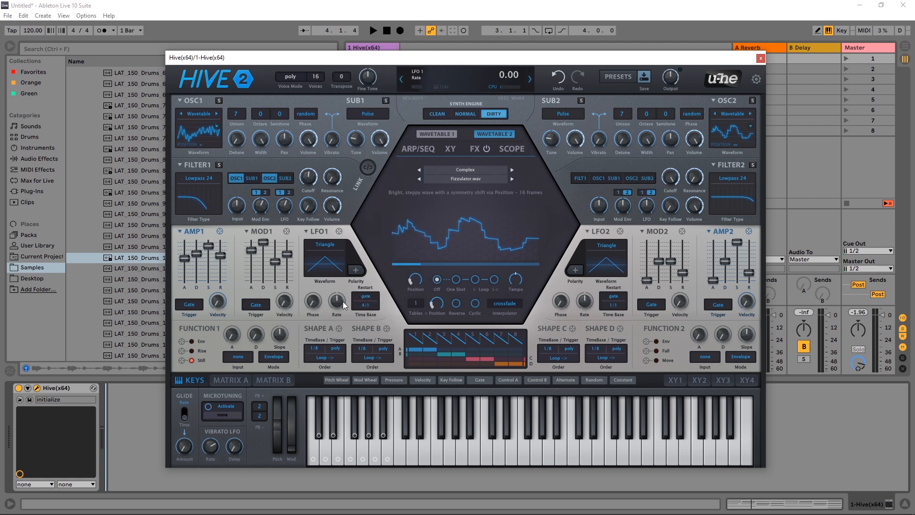
key("space")
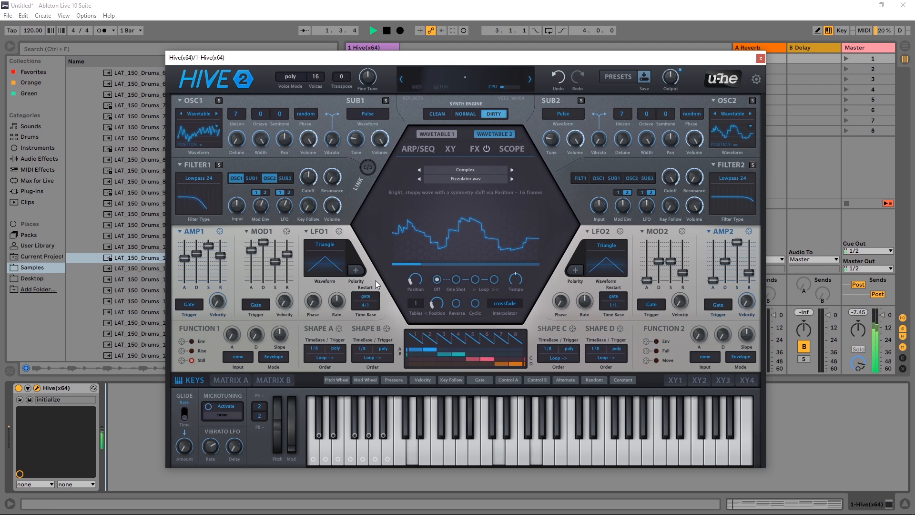
key("space")
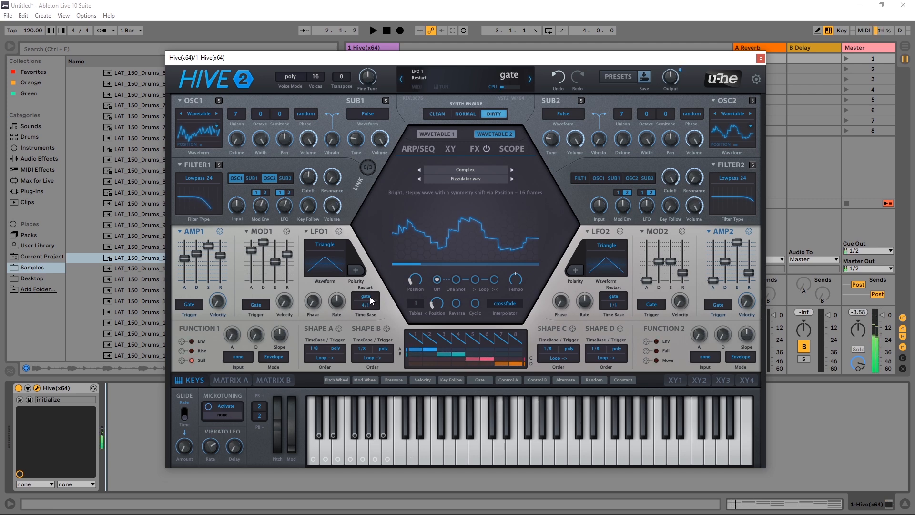
left_click(372, 300)
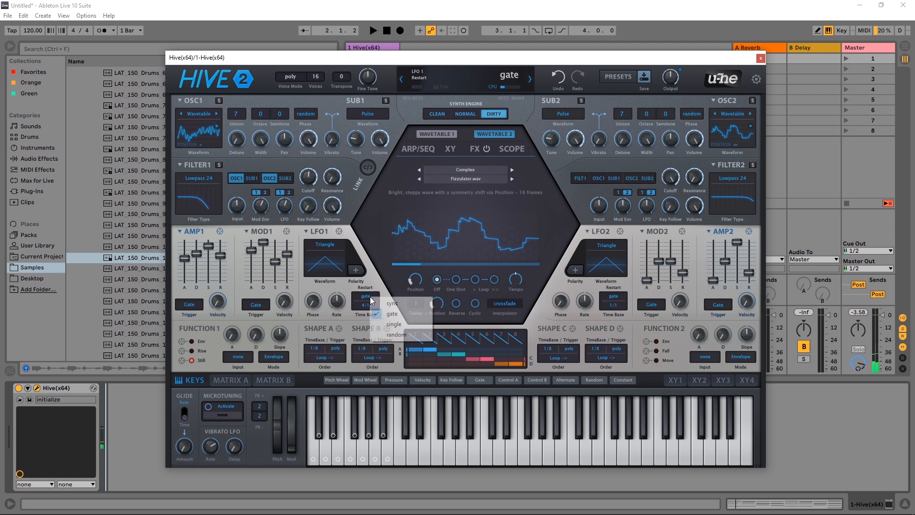
left_click(396, 315)
Set filter 1's LFO depth to 10 and lower its cutoff a little more while auditioning
key("space")
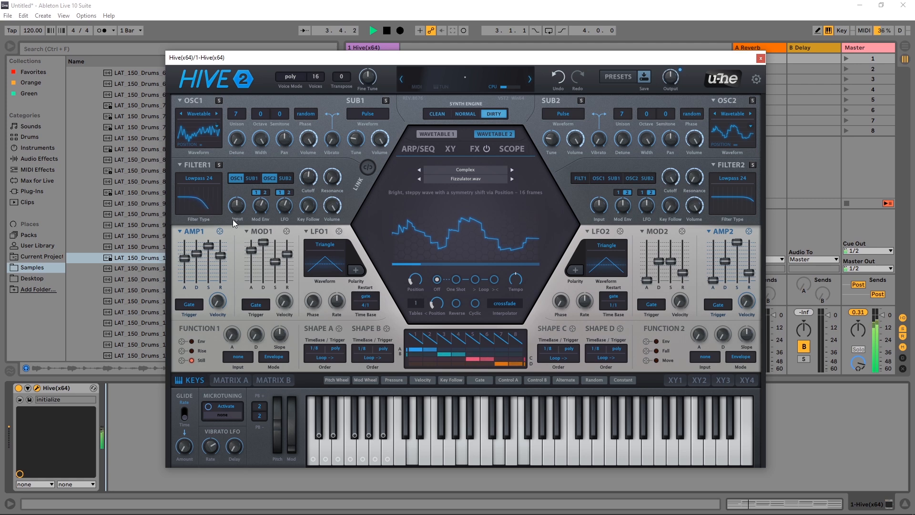
key("space")
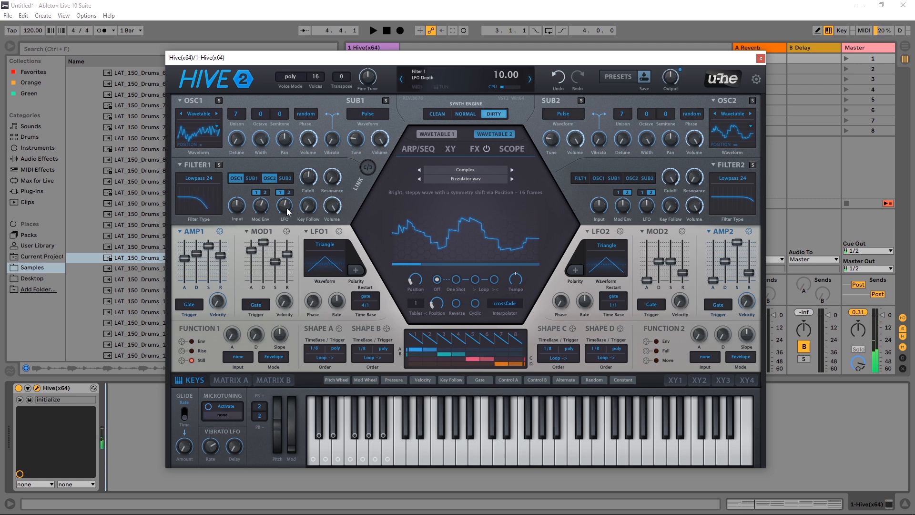
left_click_drag(308, 177, 306, 187)
key("space")
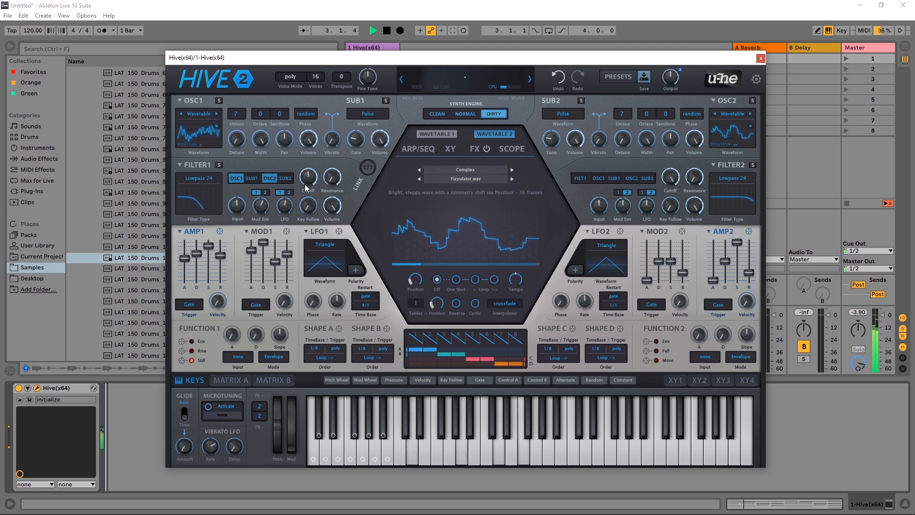
Set filter 1's key follow to 69.50 and reduce the filter's volume during playback
mouse_move(309, 220)
left_click_drag(308, 221, 316, 213)
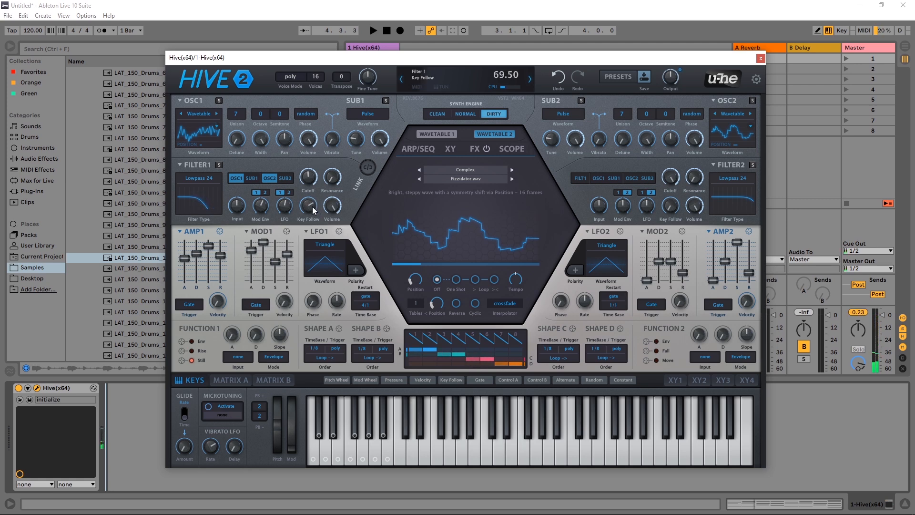
left_click_drag(328, 205, 330, 224)
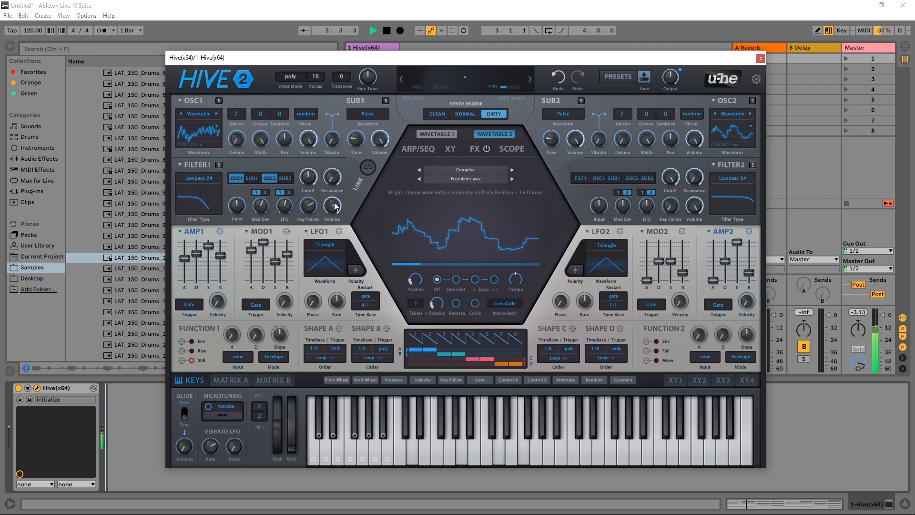
key("space")
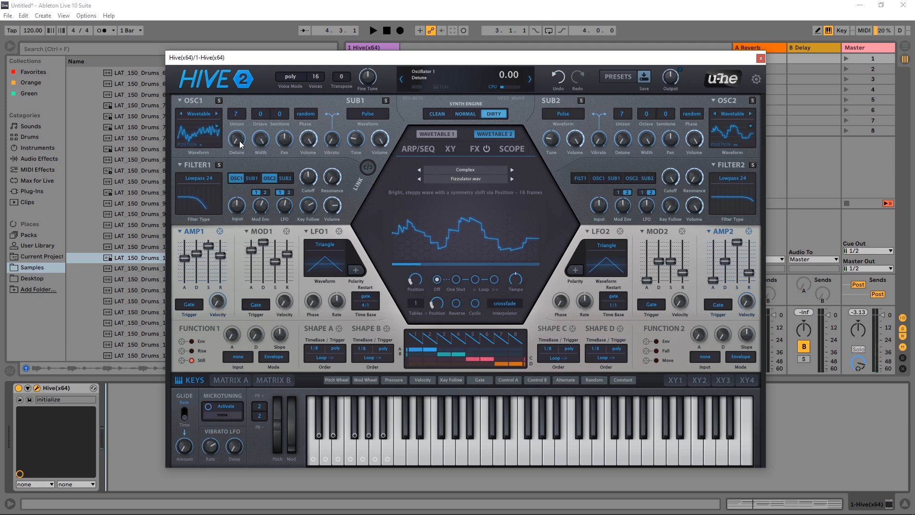
Set oscillator 1's detune to 8.50 and audition it
scroll(239, 142, "up", 4)
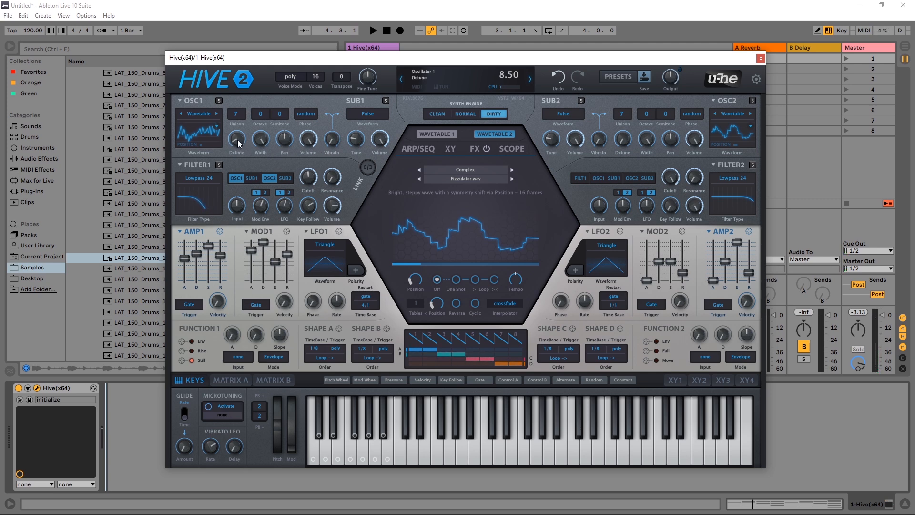
key("space")
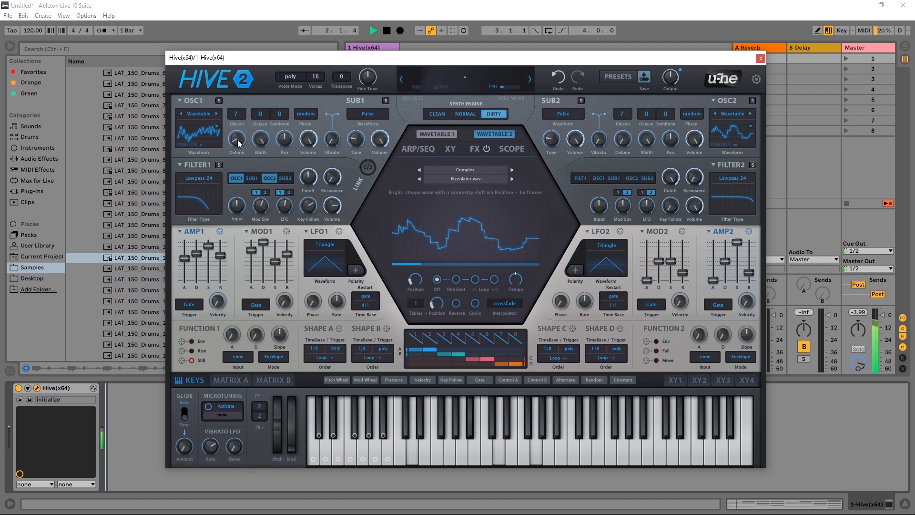
key("space")
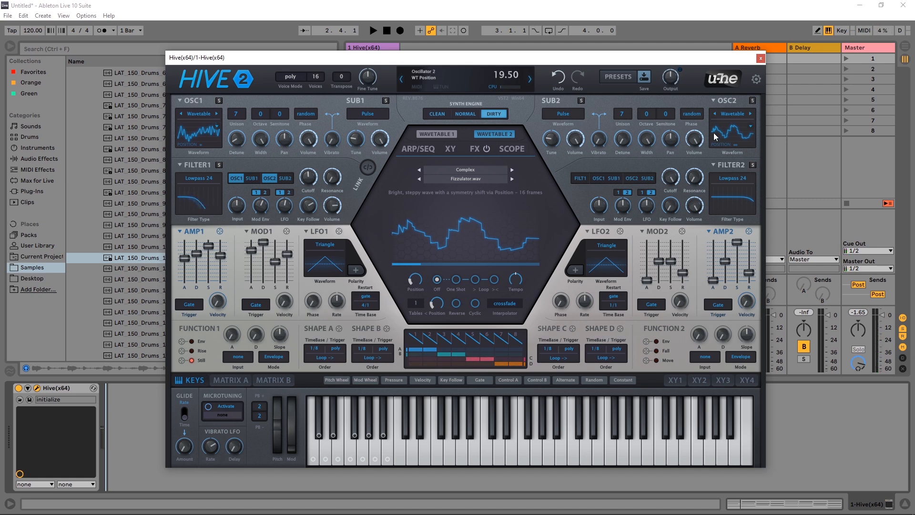
Route oscillator 2 into filter 2, set that filter's type to Bandpass and its cutoff to 79
left_click(634, 183)
left_click(727, 180)
left_click(754, 217)
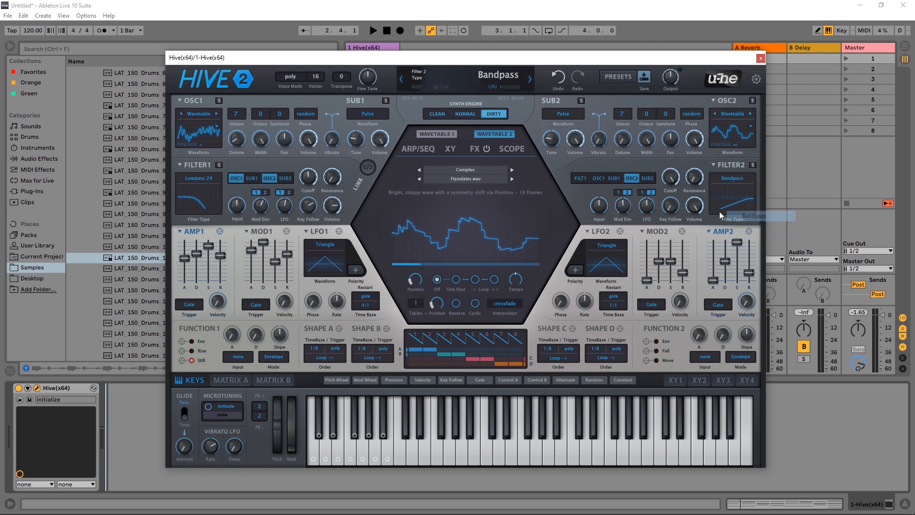
left_click_drag(659, 235, 656, 244)
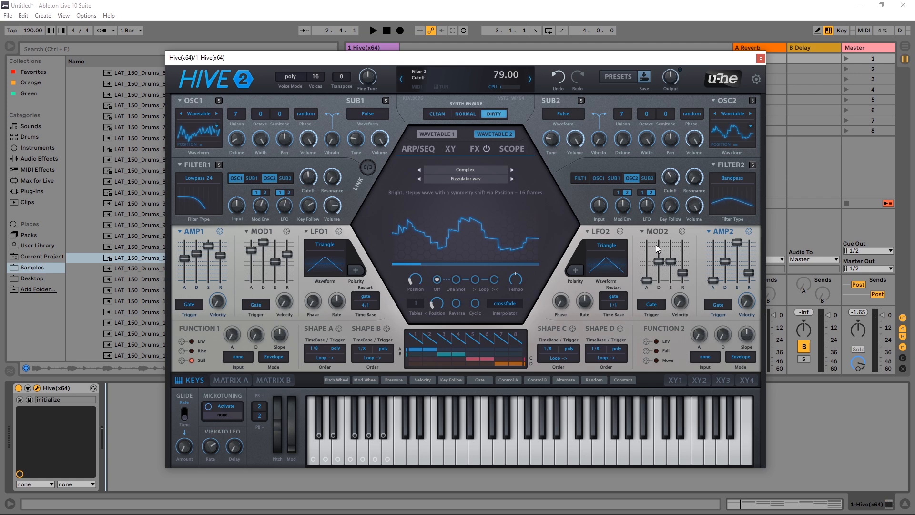
Choose LFO 1 as filter 2's LFO source, raise its modulation depth, and audition the sound
left_click(642, 193)
left_click_drag(653, 216, 647, 206)
key("space")
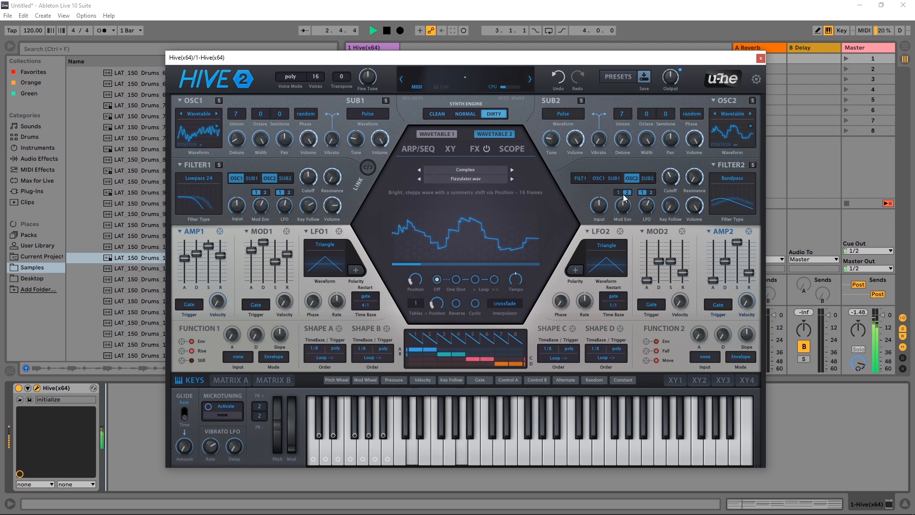
key("space")
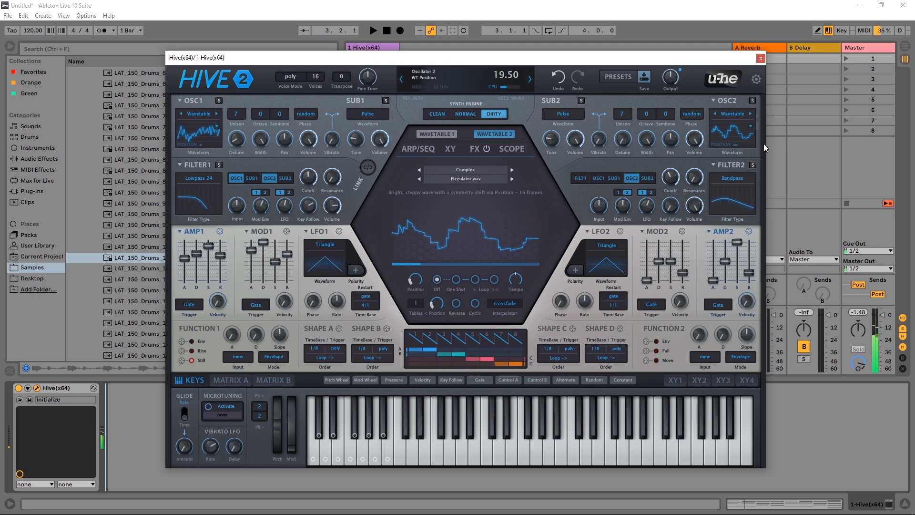
Listen to oscillator 2 and oscillator 1 separately in solo, leaving both solos off
left_click(752, 101)
key("space")
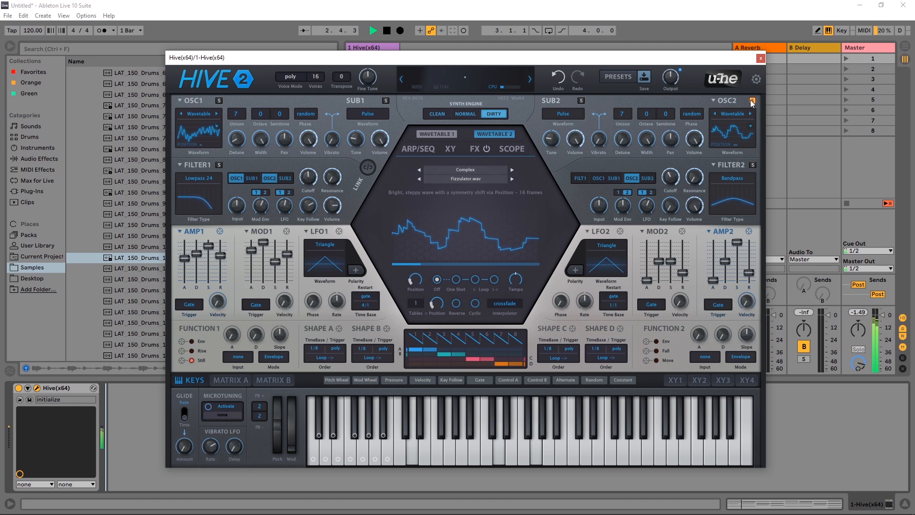
key("space")
left_click(219, 101)
key("space")
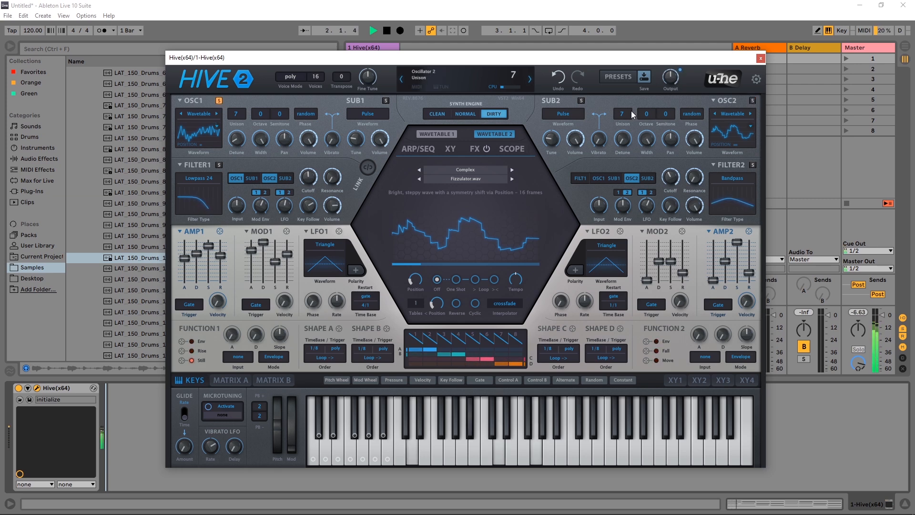
key("space")
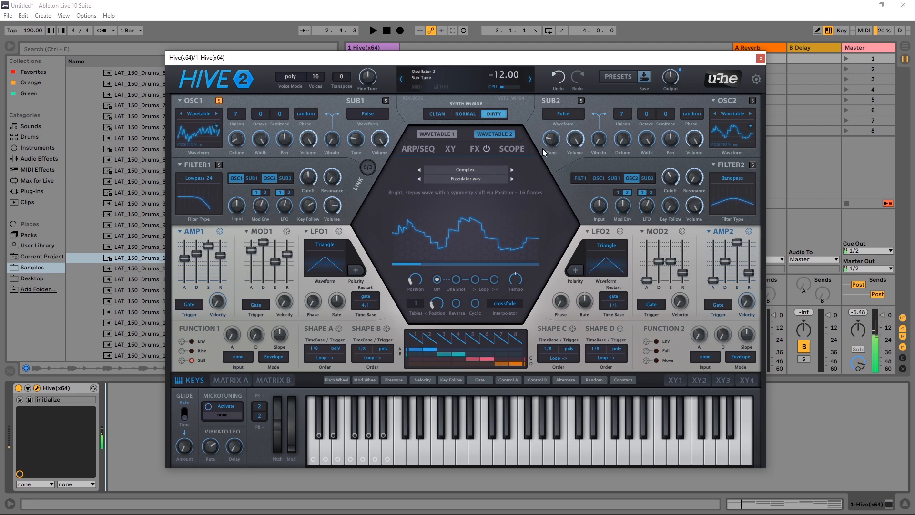
left_click(220, 100)
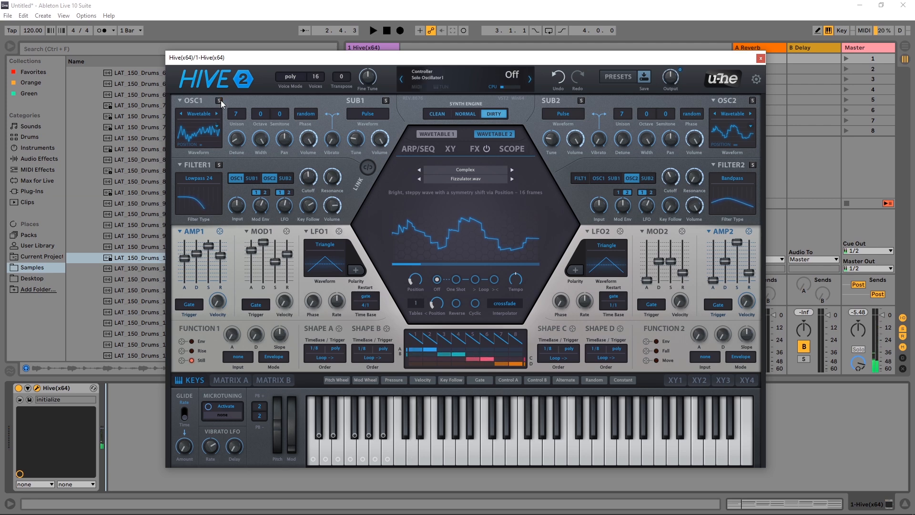
Lower oscillator 2's volume to 45 and play the part to check the balance
left_click_drag(695, 140, 692, 150)
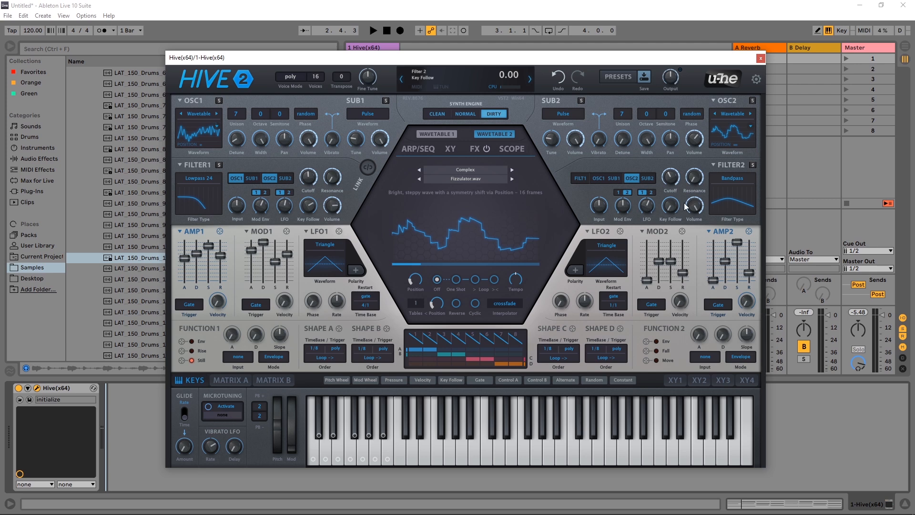
left_click_drag(694, 139, 687, 155)
key("space")
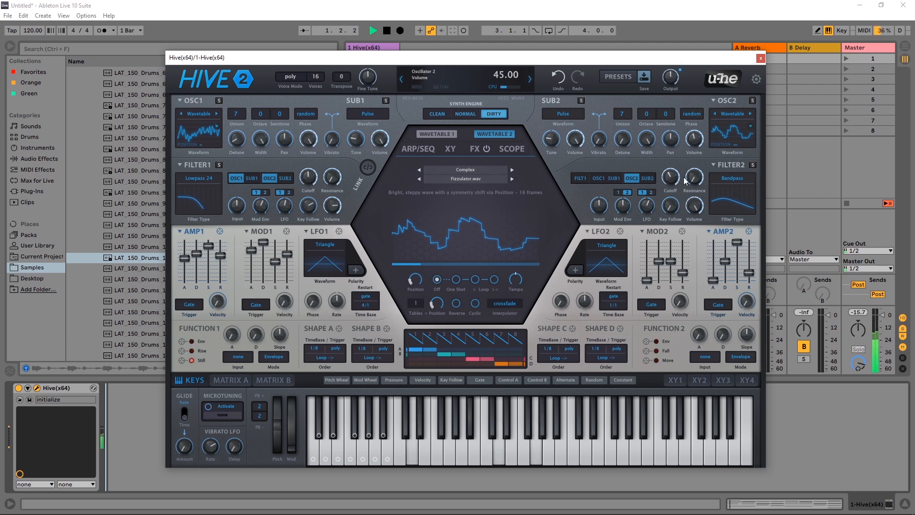
key("space")
Lower filter 2's cutoff to 69 and fine-tune oscillator 2's volume while auditioning
left_click_drag(671, 183, 672, 192)
key("space")
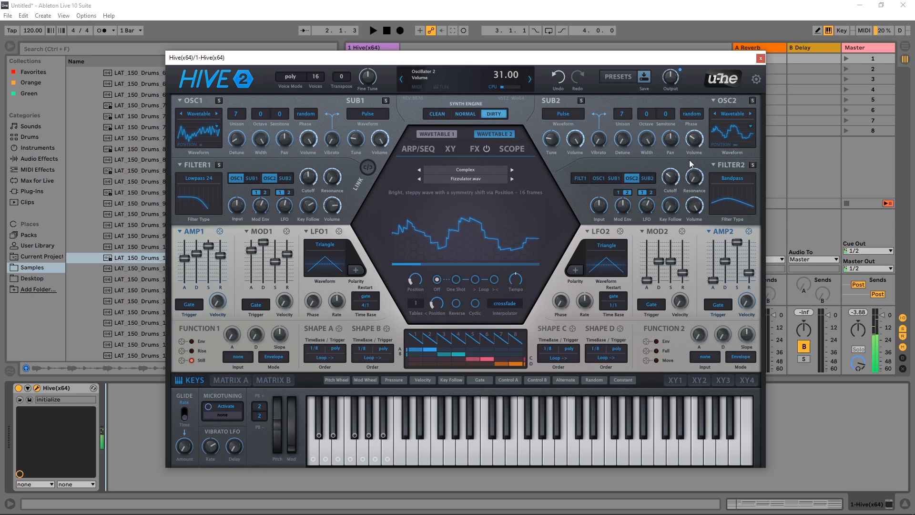
left_click_drag(694, 143, 694, 140)
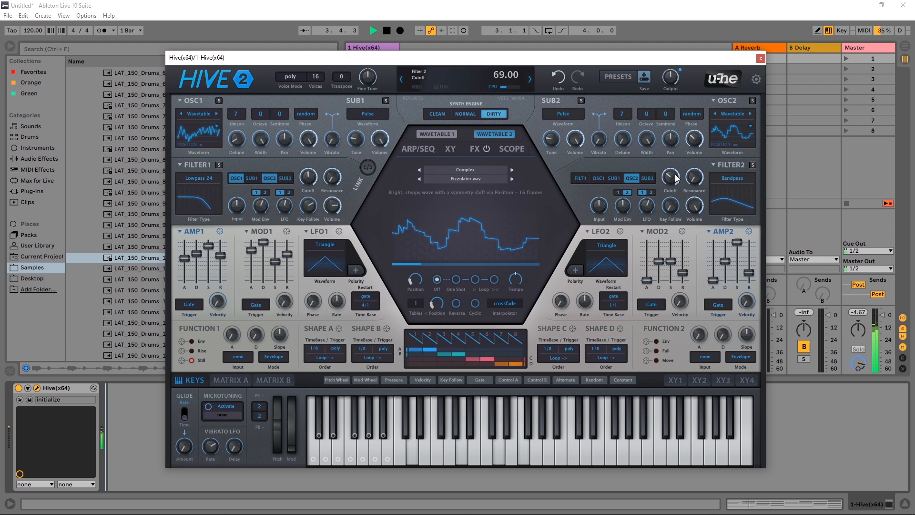
Set amp envelope 2's attack to 53, raise its release, and play the part to audition the slower fade
key("space")
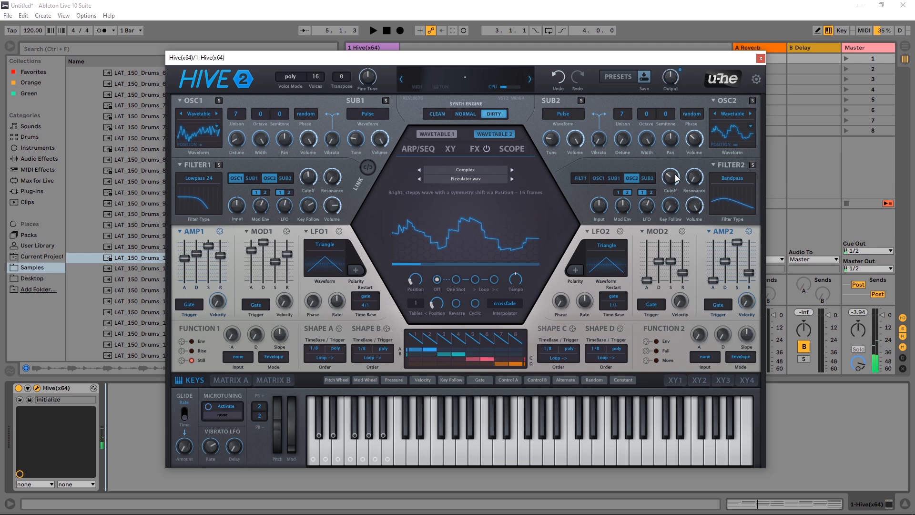
left_click_drag(713, 281, 715, 262)
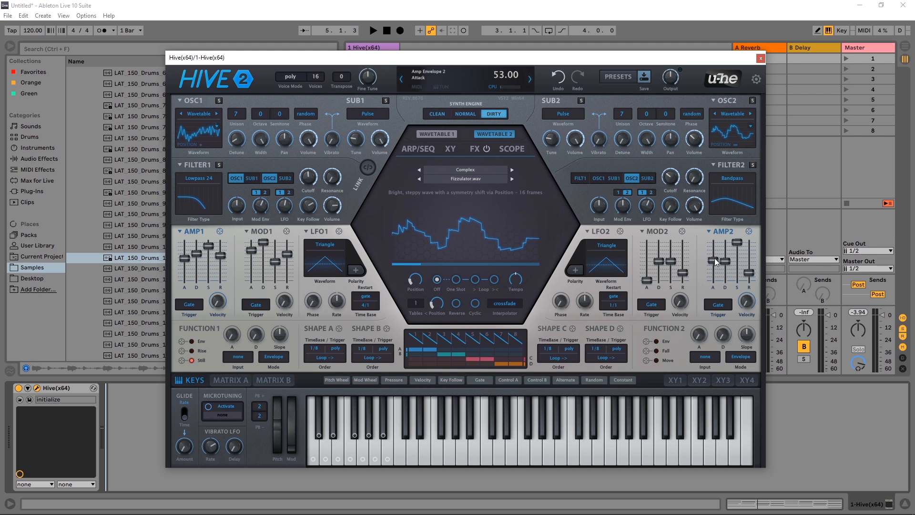
left_click_drag(722, 262, 749, 260)
key("space")
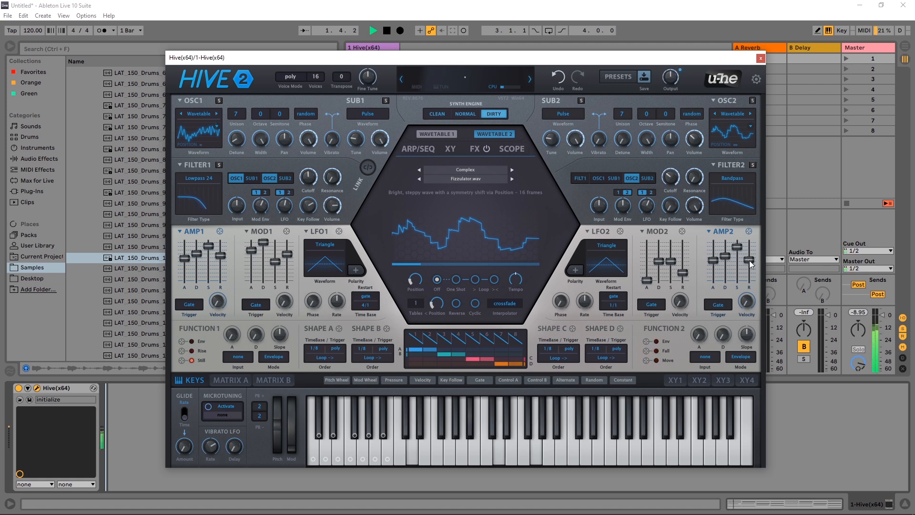
mouse_move(745, 261)
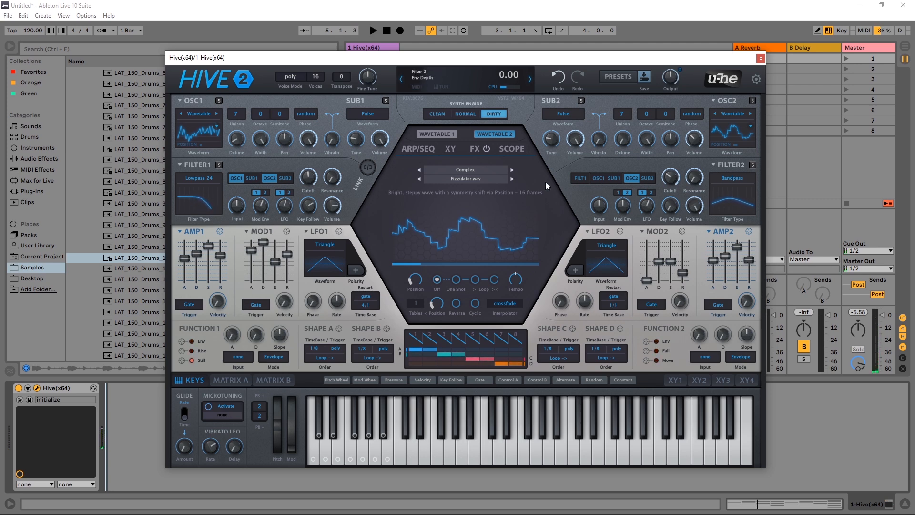
Enable the EQ effect directly after distortion and adjust its bass and mid bands, with the mid frequency at 77.5, while auditioning
left_click(475, 150)
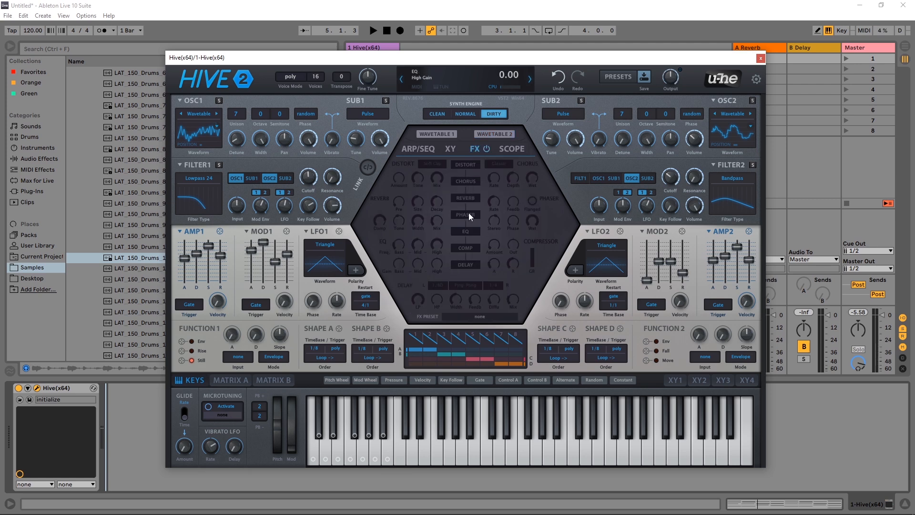
left_click(470, 232)
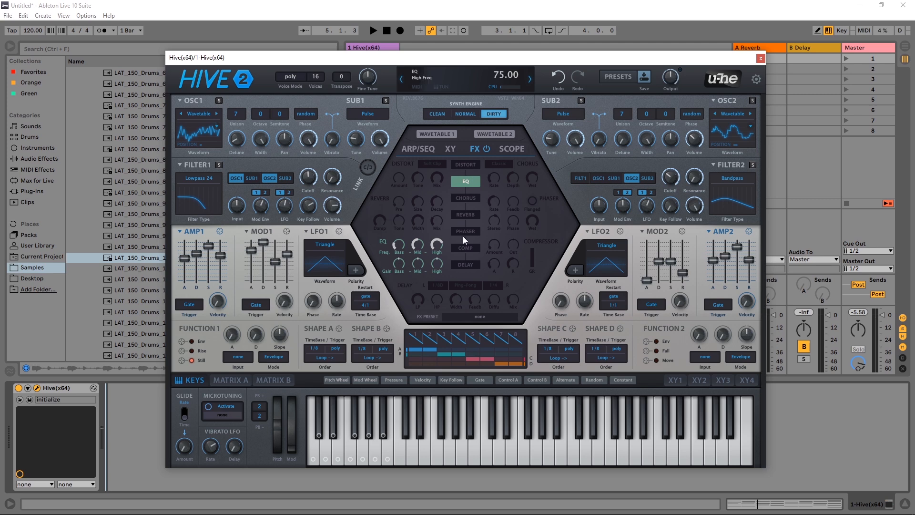
left_click_drag(398, 250, 408, 186)
key("space")
left_click_drag(417, 249, 434, 227)
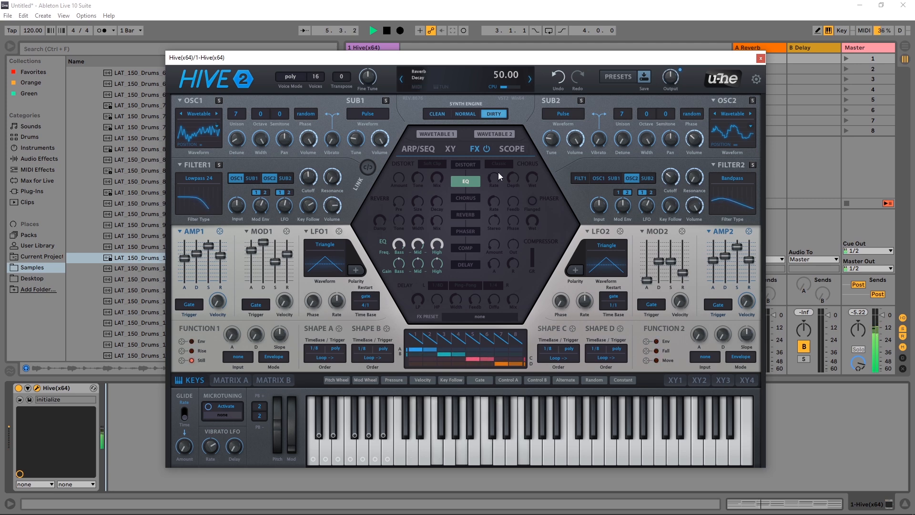
Enable the reverb, set its size to 174, and adjust its decay, mix and damping while auditioning the part
left_click(464, 216)
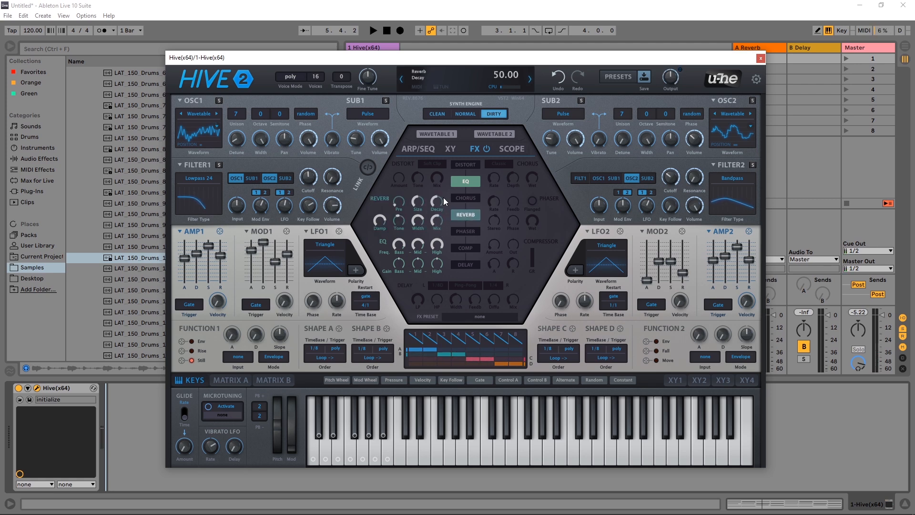
left_click_drag(437, 206, 422, 184)
key("space")
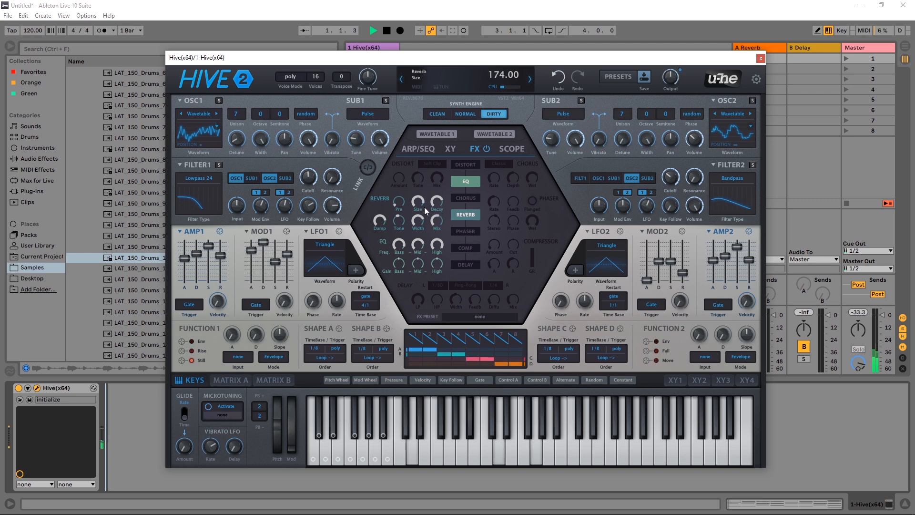
mouse_move(437, 221)
left_mouse_down()
mouse_move(432, 230)
mouse_move(439, 203)
left_mouse_up()
mouse_move(417, 216)
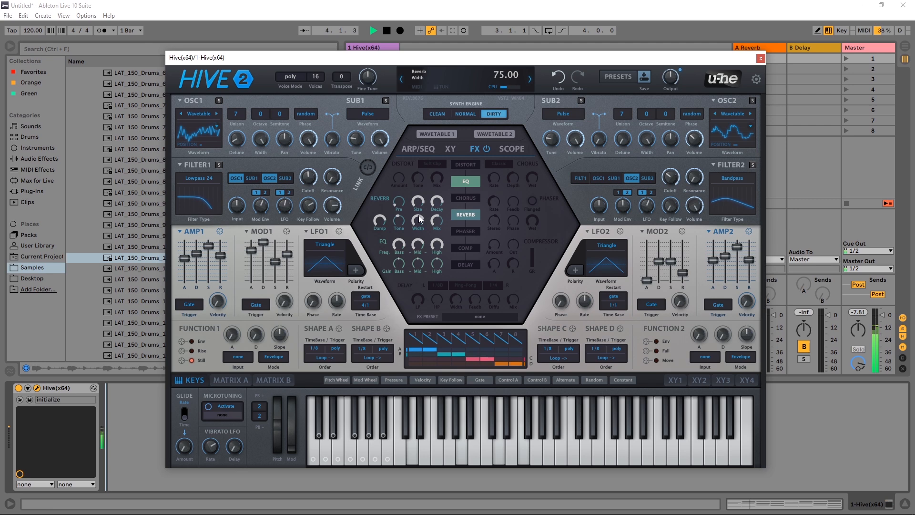
key("space")
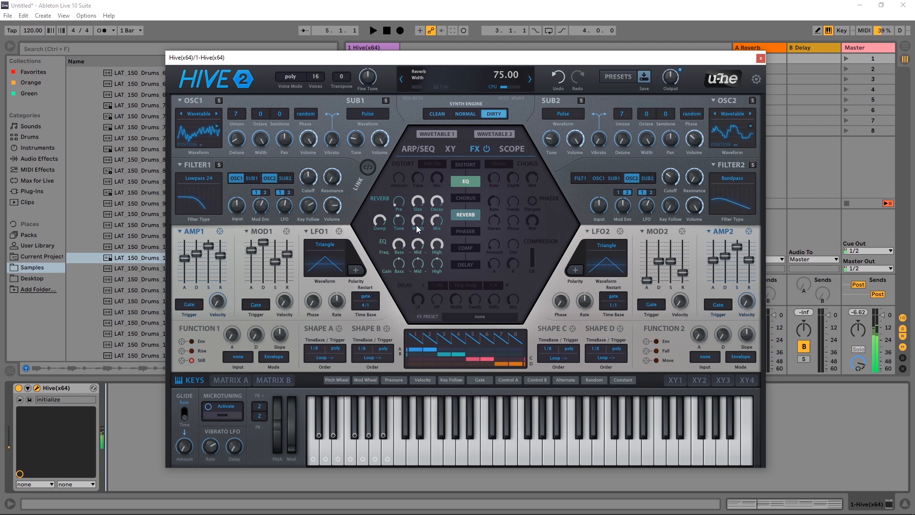
left_click_drag(386, 220, 377, 231)
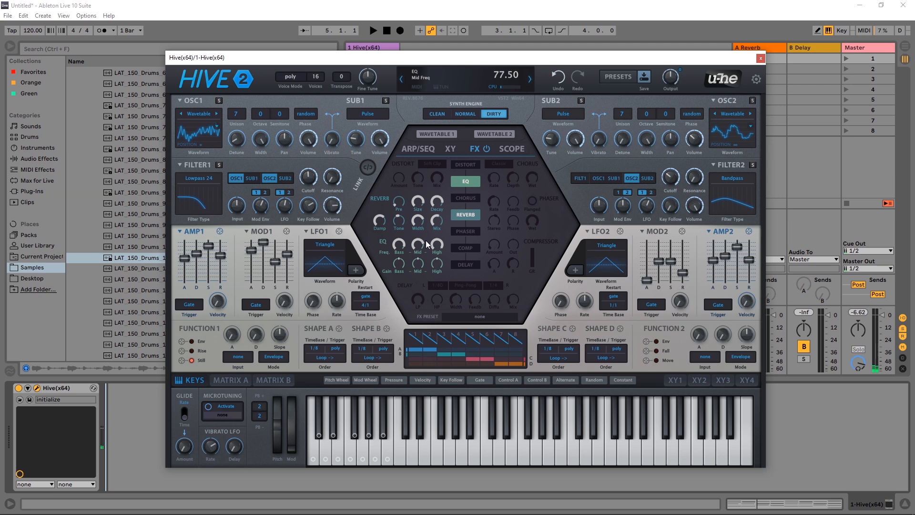
Enable the compressor and set its amount to 40, attack to 29.47 ms and release to 326.49 ms while auditioning
left_click(464, 254)
key("space")
mouse_move(497, 247)
left_mouse_down()
mouse_move(496, 218)
mouse_move(492, 232)
left_mouse_up()
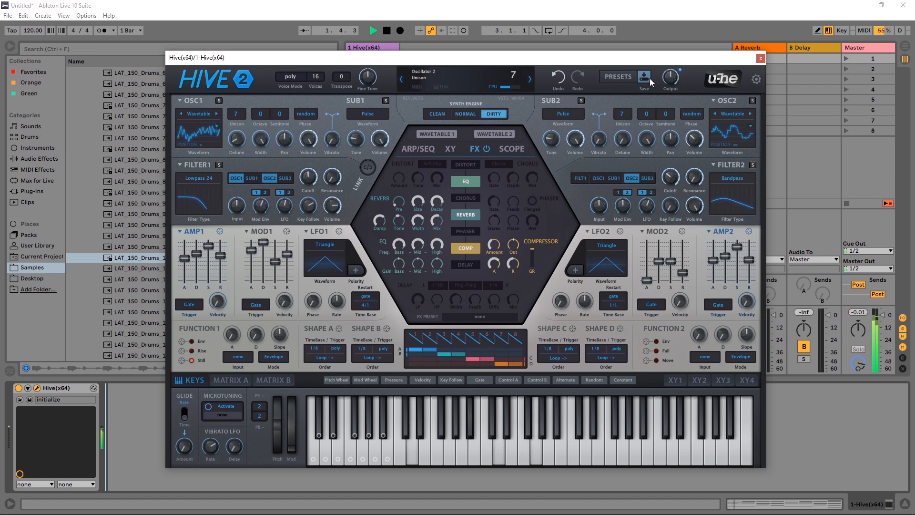
left_click_drag(510, 268, 514, 249)
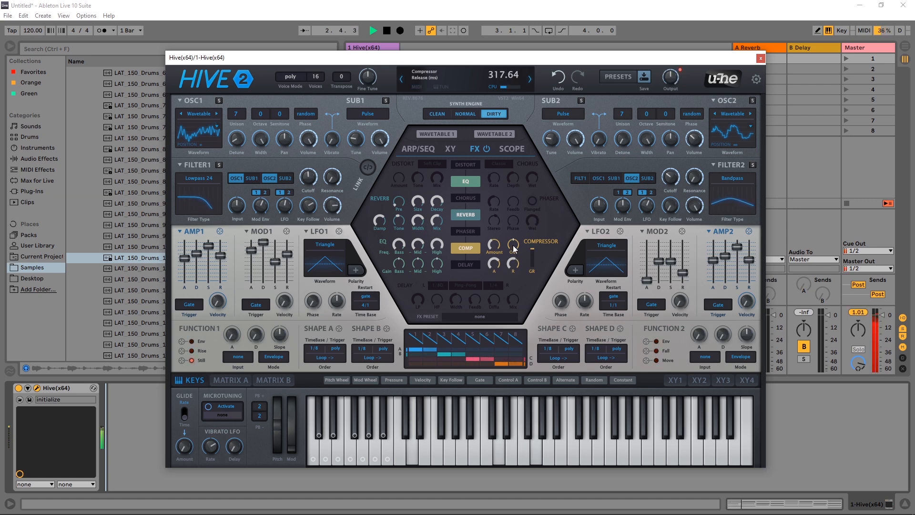
key("space")
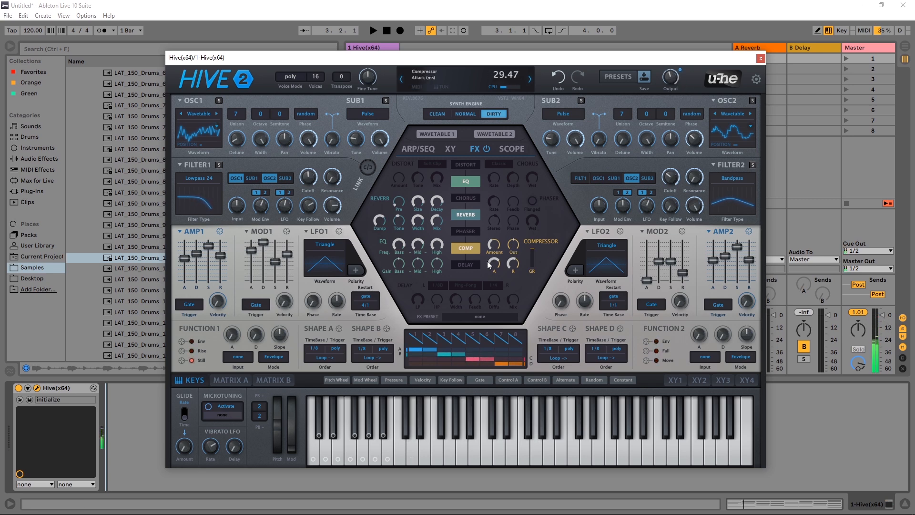
key("space")
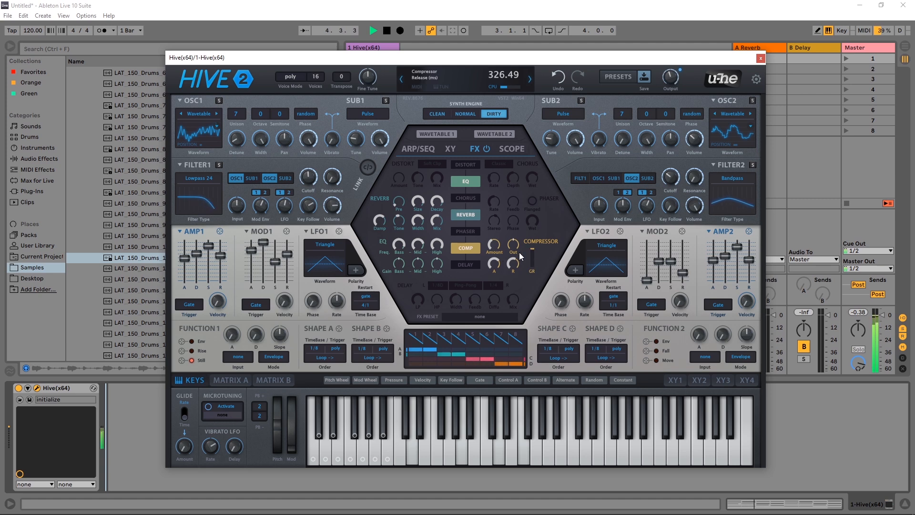
key("space")
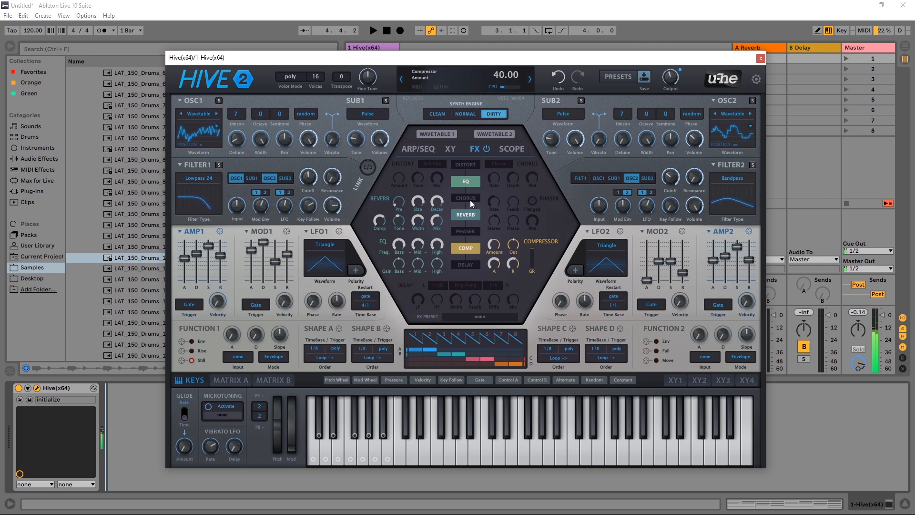
Enable the chorus, place it after the reverb, set its wet level to 28.5, and audition the finished sound
left_click(467, 199)
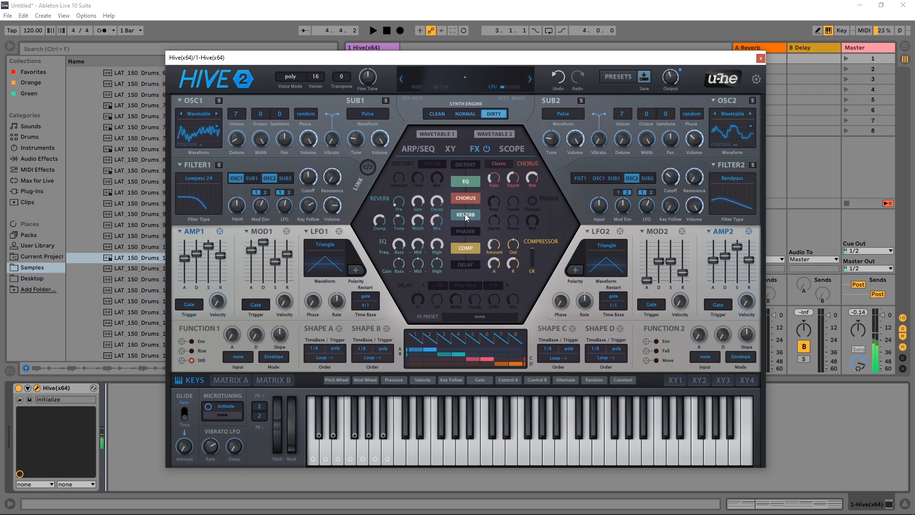
left_click_drag(465, 218, 464, 222)
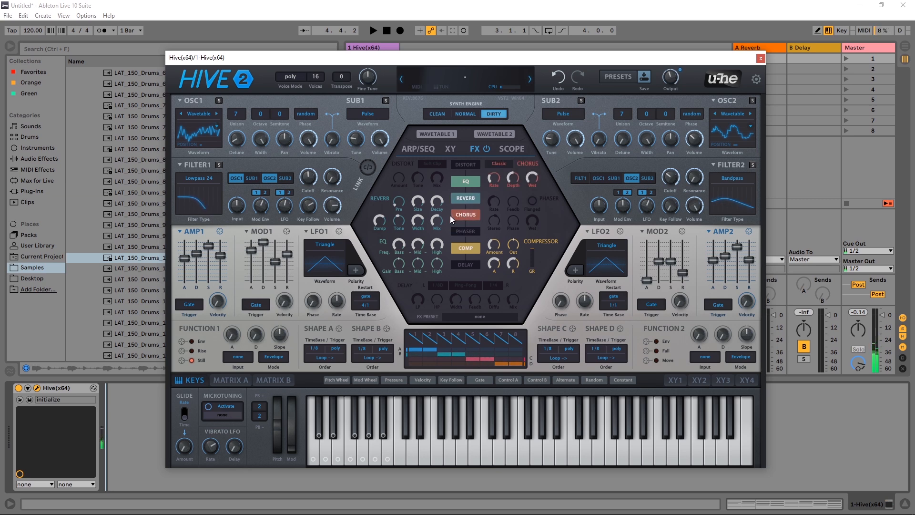
mouse_move(520, 178)
left_click_drag(535, 181, 525, 216)
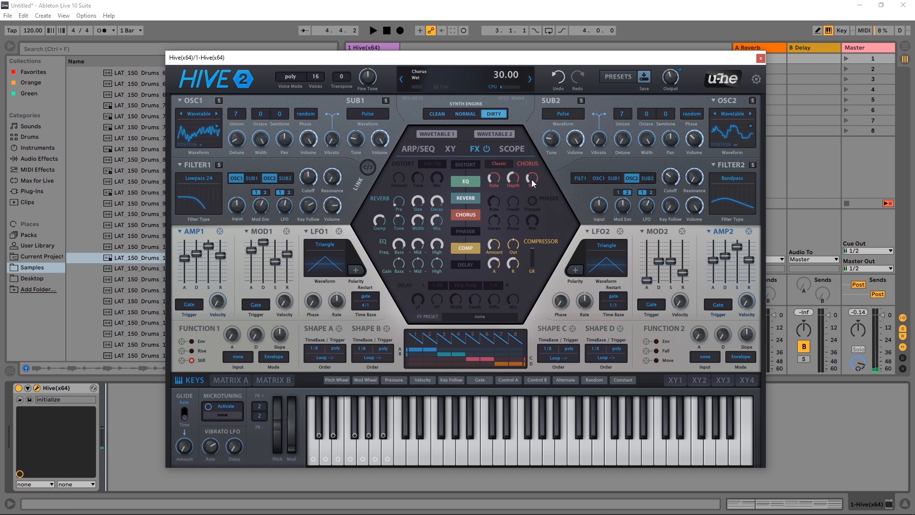
mouse_move(515, 179)
key("space")
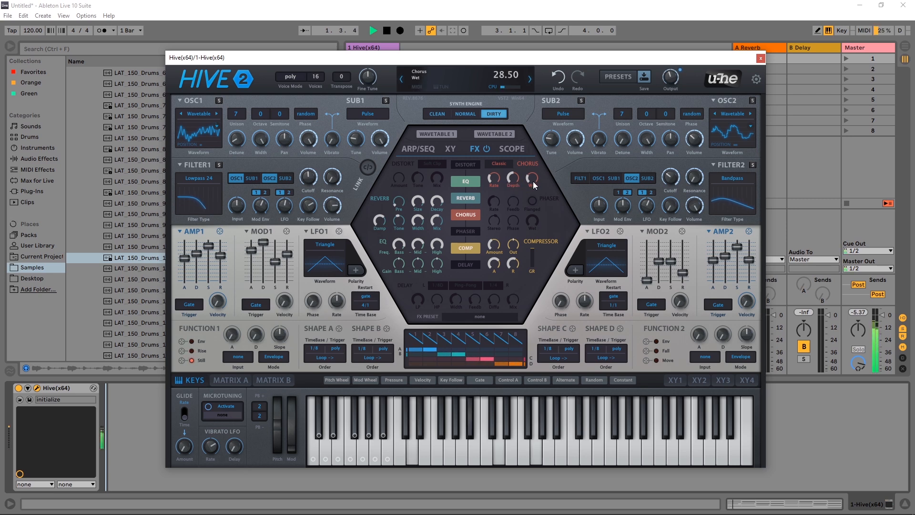
mouse_move(496, 225)
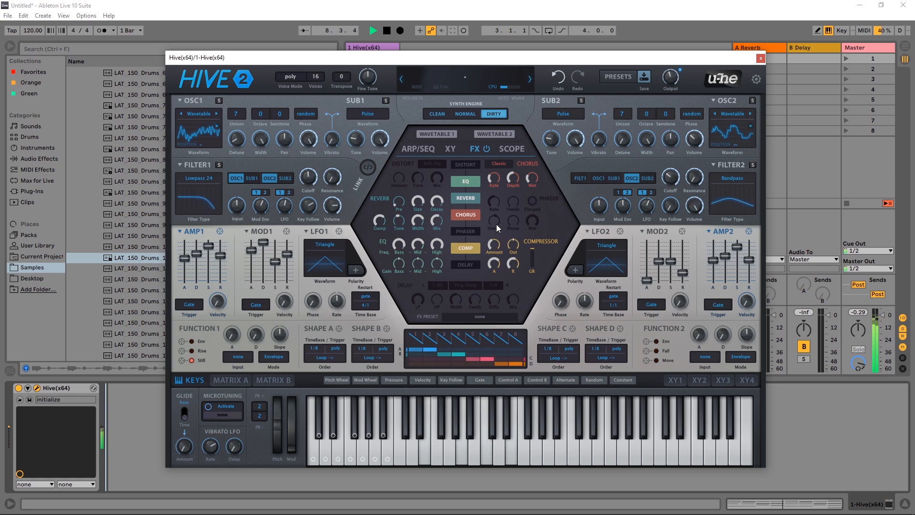
key("space")
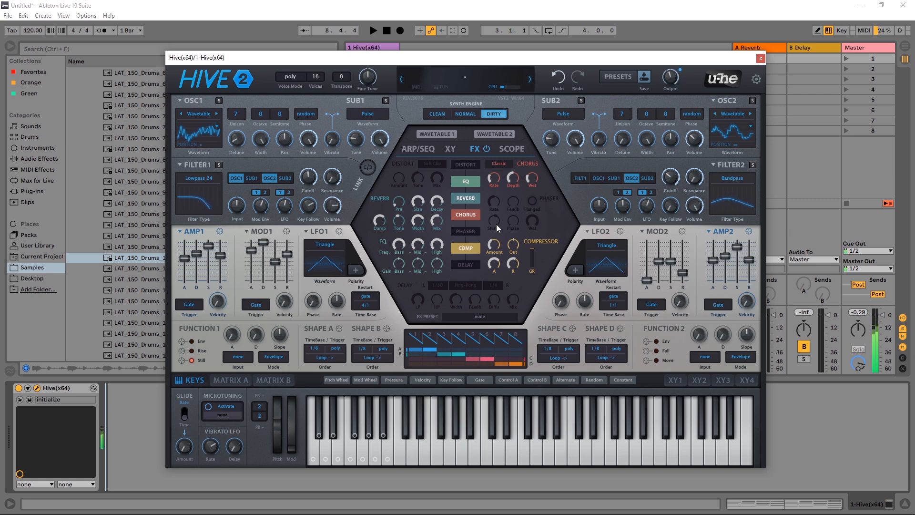